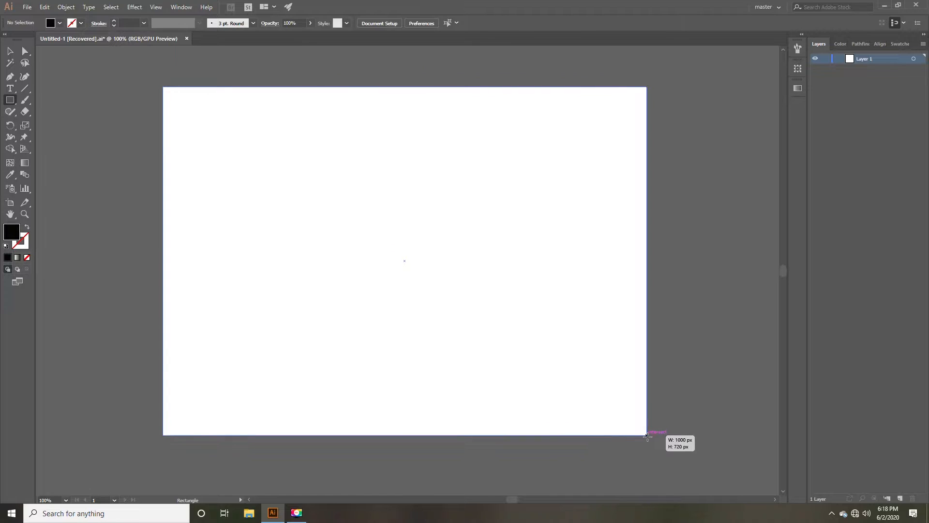
Step: Fill the artboard-sized rectangle with the dark purple-to-black radial gradient swatch
click(6, 56)
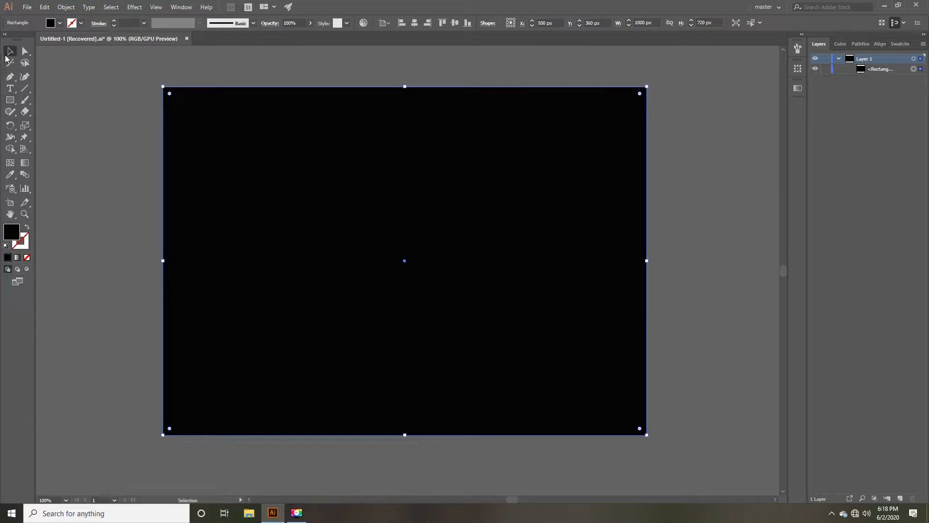
click(900, 44)
click(909, 88)
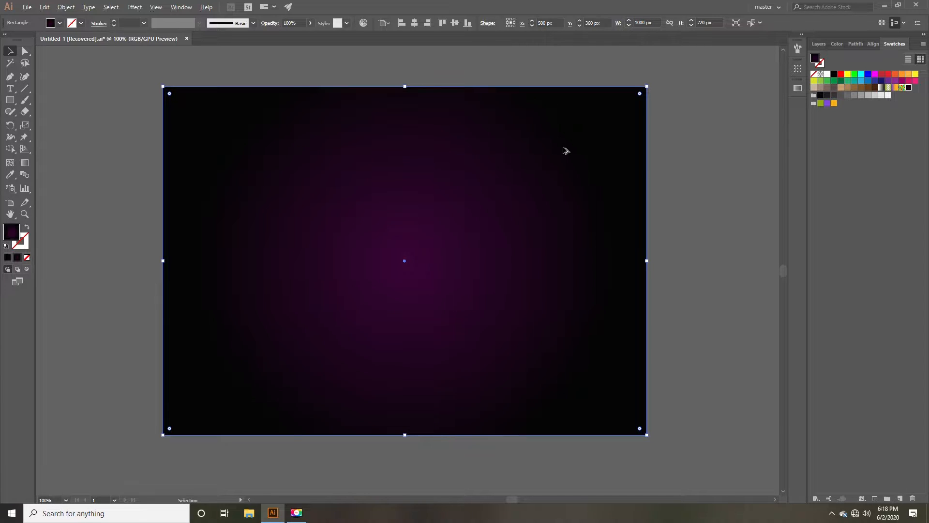
Step: Move the rectangle's radial gradient centre to the middle of its bottom edge and widen the gradient beyond the right edge
scroll(565, 151, down, 1)
drag(560, 170, 492, 181)
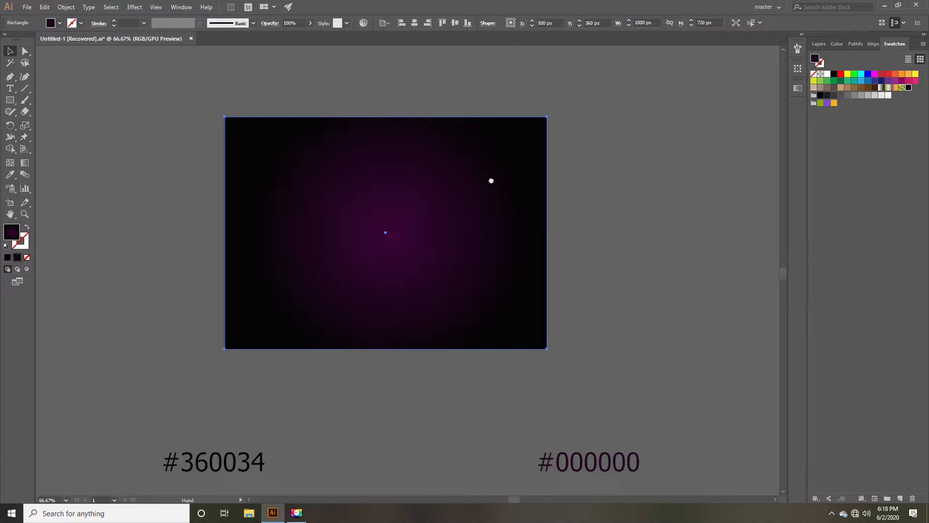
click(22, 163)
drag(386, 234, 386, 349)
drag(526, 349, 543, 348)
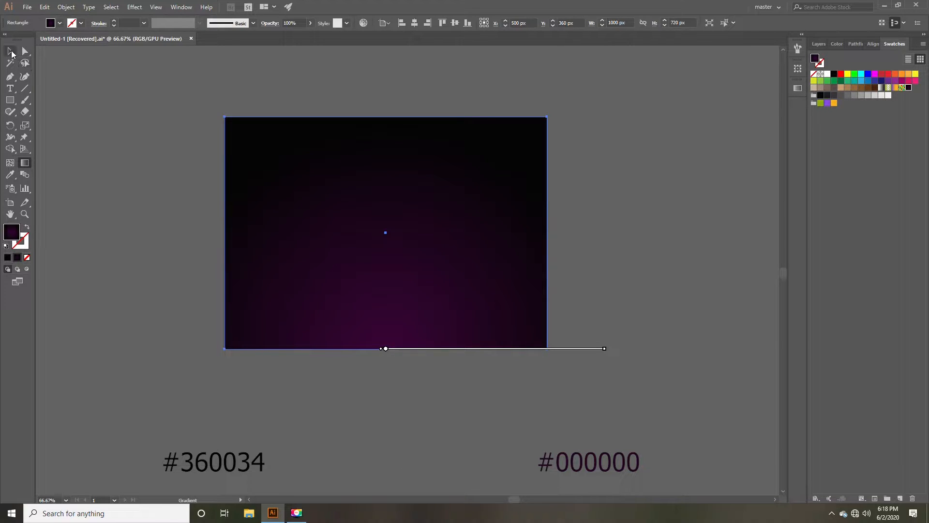
click(11, 51)
Step: Lock the gradient background rectangle in Layer 1
drag(146, 166, 164, 204)
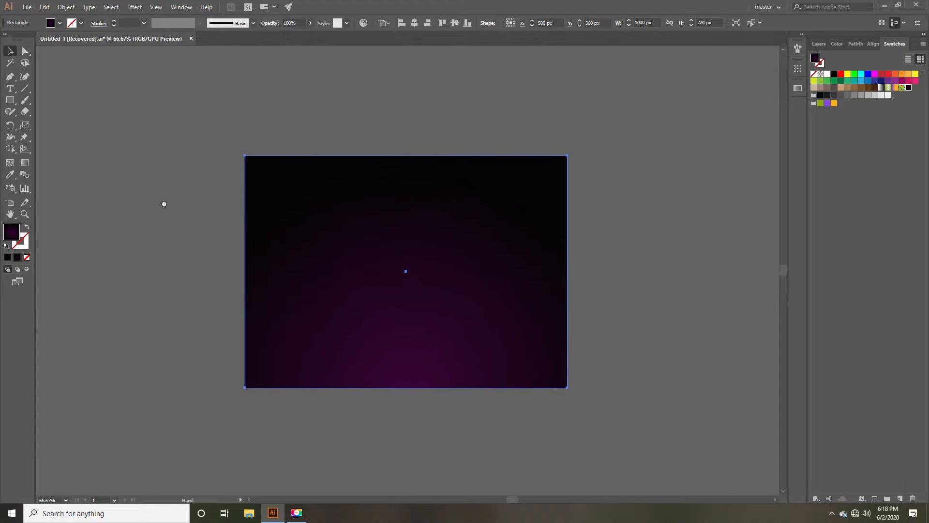
click(812, 45)
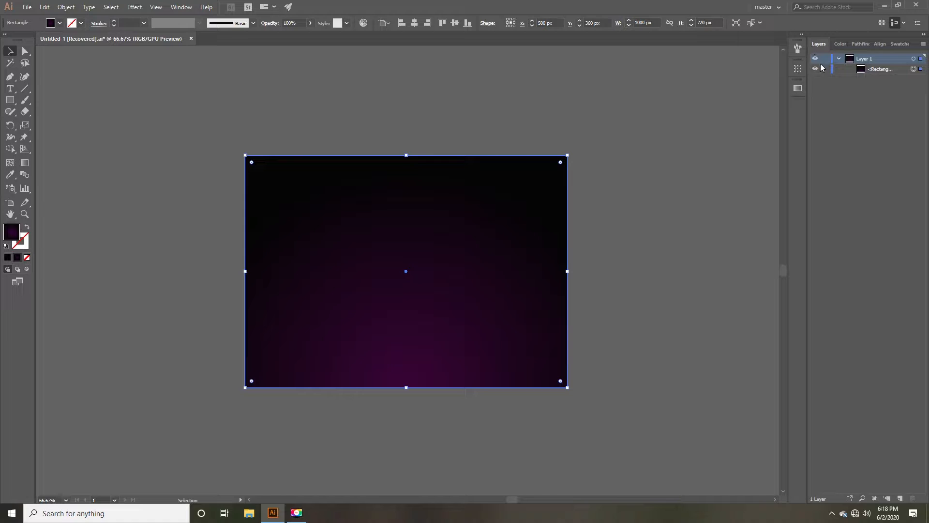
click(824, 70)
drag(355, 255, 353, 236)
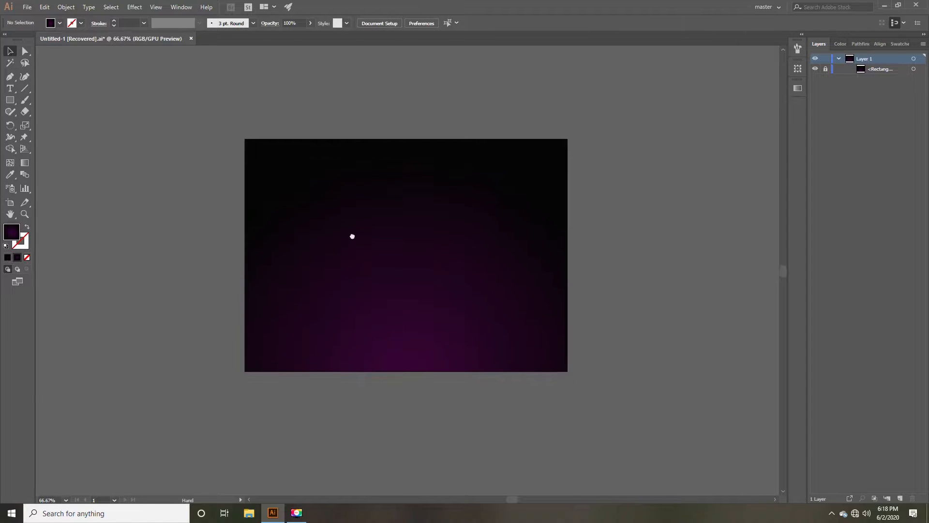
Step: Set the fill colour for new shapes to white, FFFFFF
scroll(356, 237, up, 1)
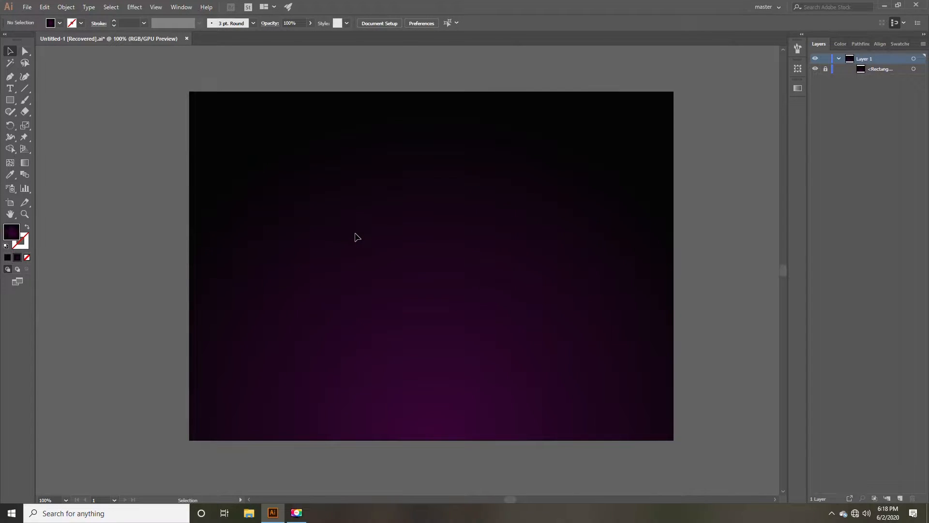
double_click(8, 235)
drag(371, 225, 337, 186)
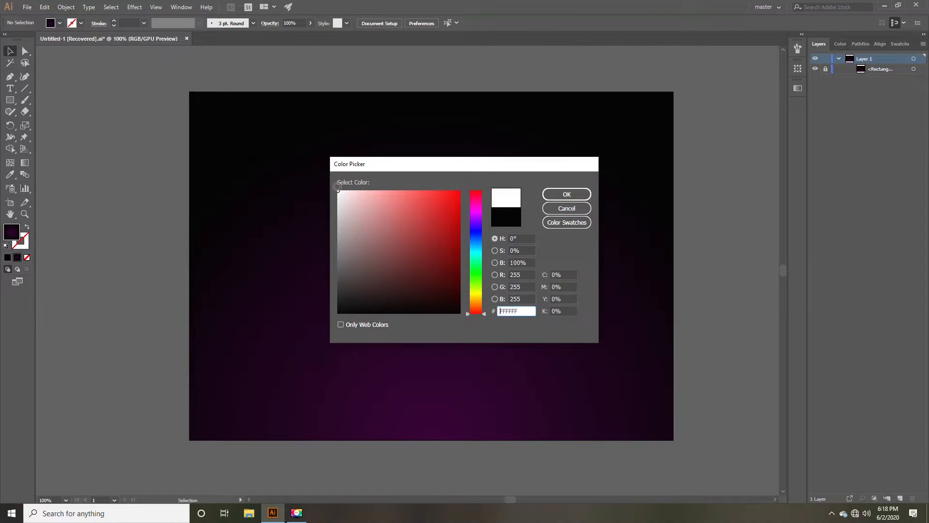
click(556, 196)
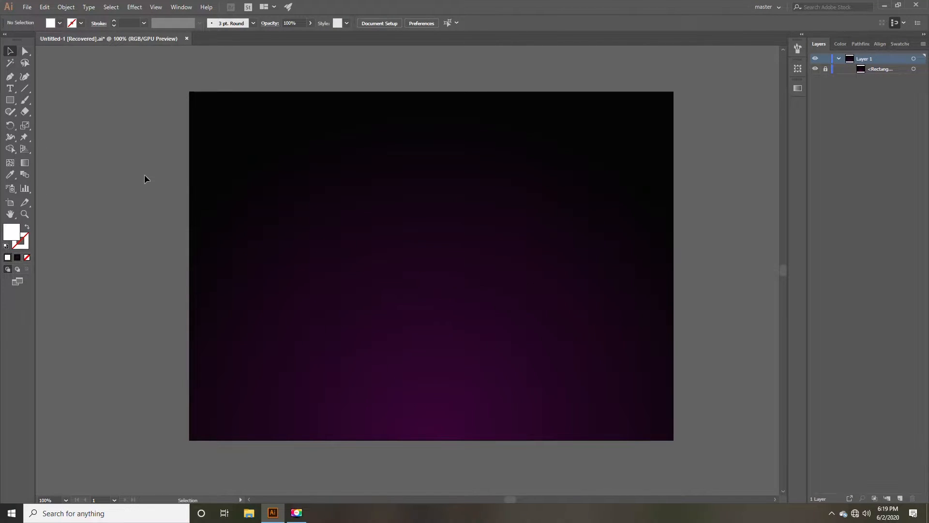
Step: Create a circle 2 px wide and high, with linked proportions, in the upper-left area of the background
drag(12, 104, 45, 122)
click(248, 190)
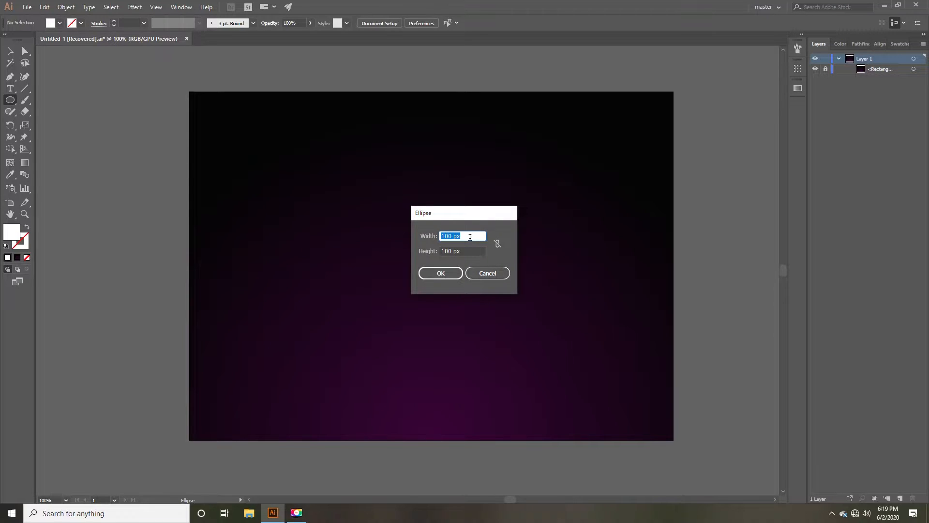
click(497, 244)
text(2)
click(441, 273)
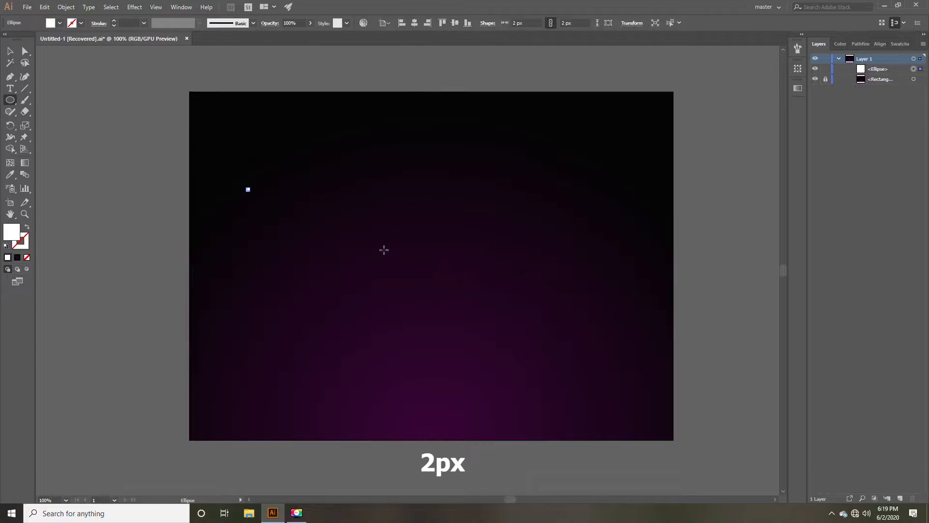
Step: Save the 2 px circle as a new dynamic movie clip symbol named small
scroll(228, 193, up, 4)
scroll(240, 193, up, 1)
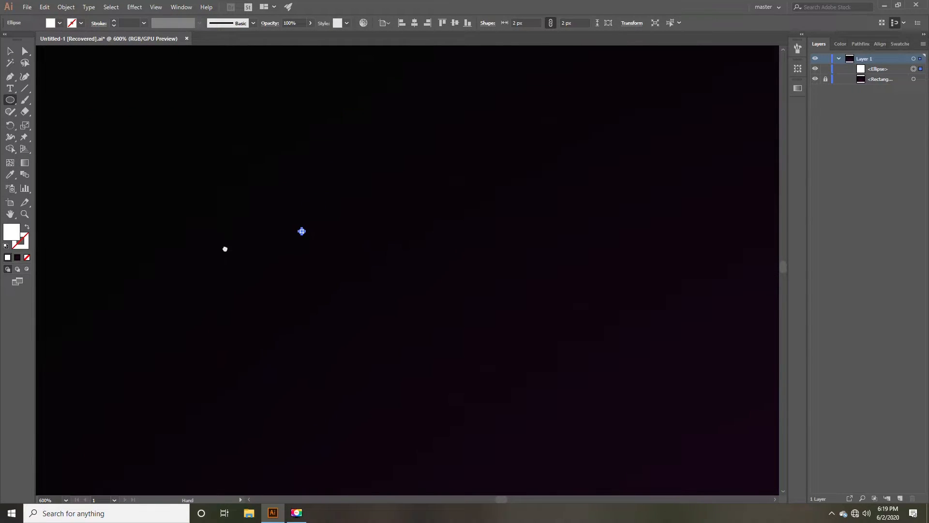
scroll(179, 193, up, 3)
click(8, 52)
drag(454, 245, 245, 222)
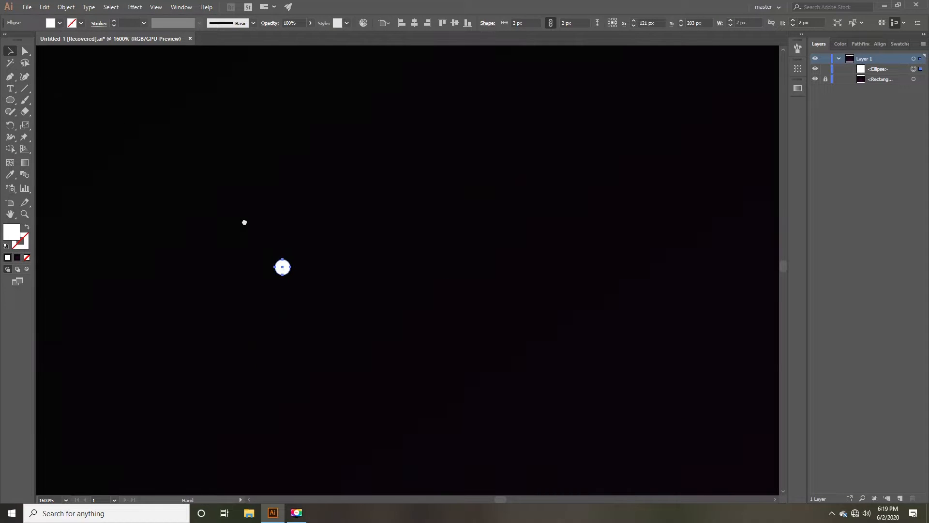
click(181, 7)
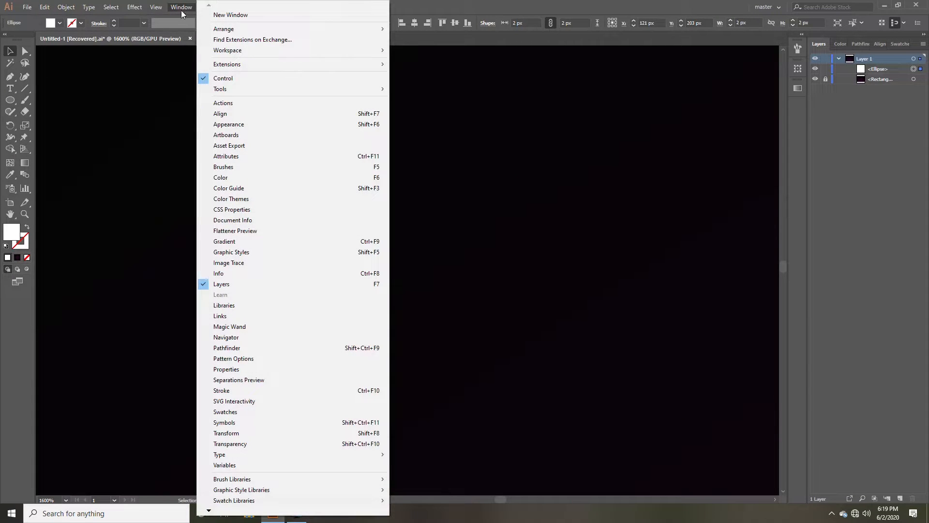
click(228, 420)
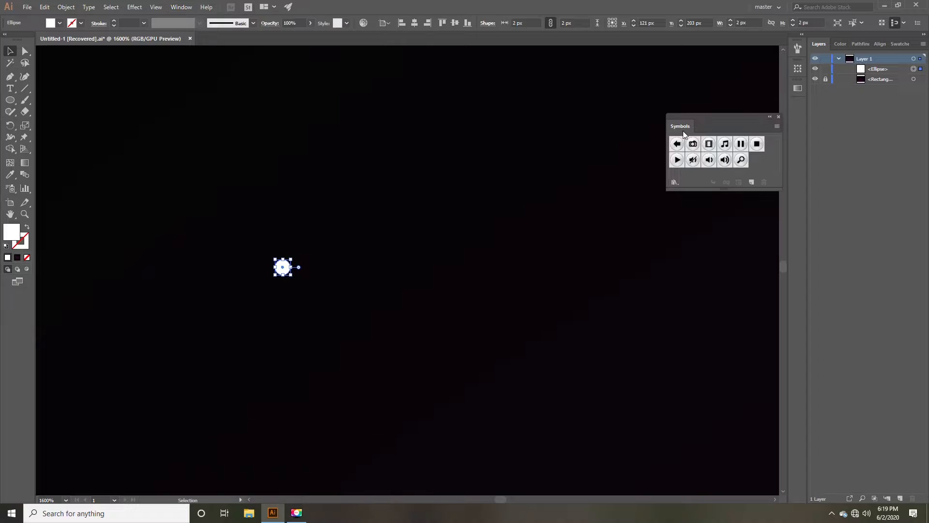
drag(709, 116, 531, 222)
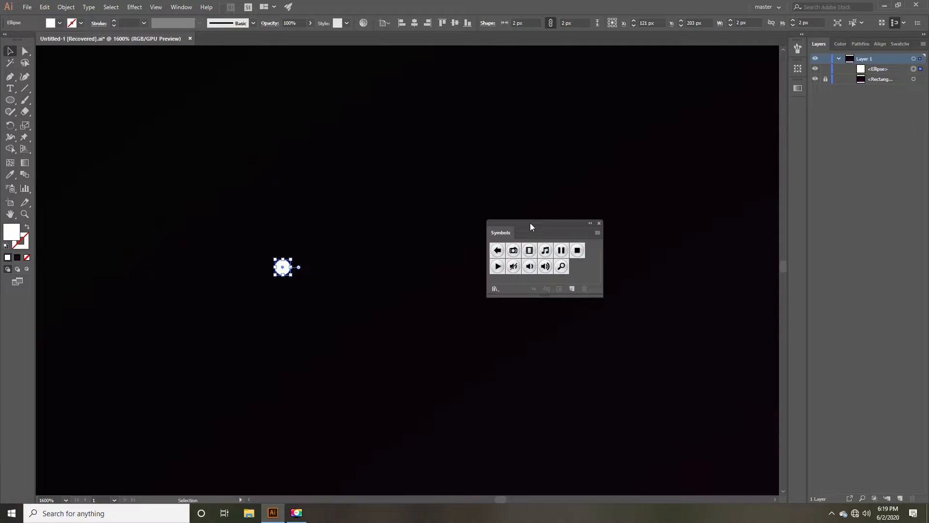
click(568, 289)
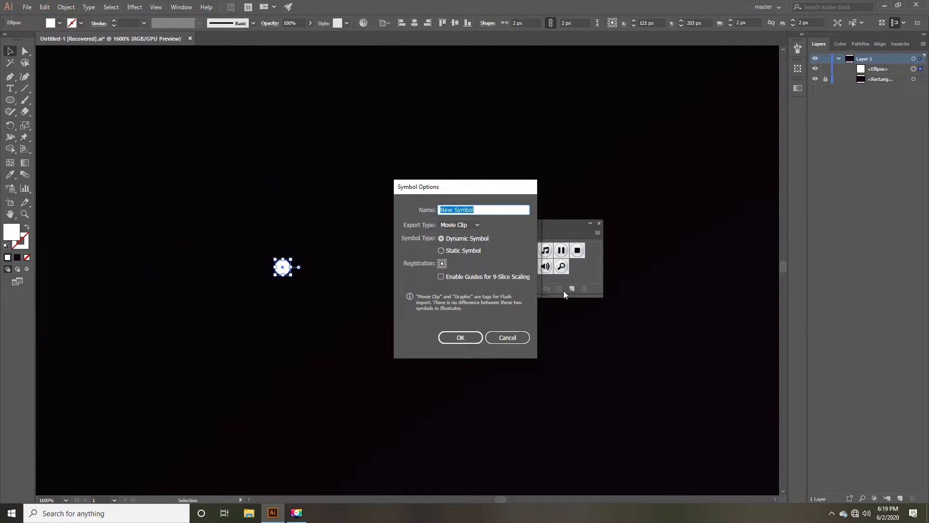
text(small)
click(461, 338)
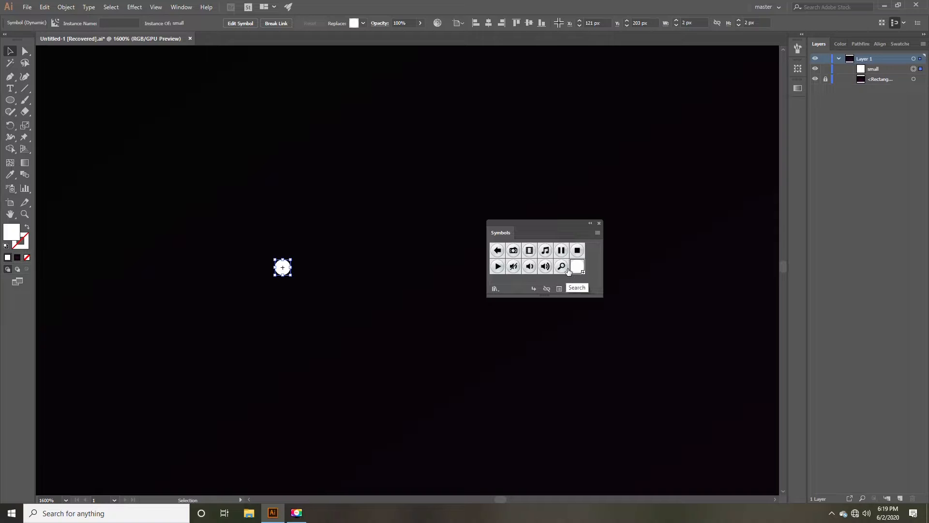
Step: Create a second white circle 5 px wide and high and place it just beside the small circle
drag(564, 228, 561, 227)
click(193, 221)
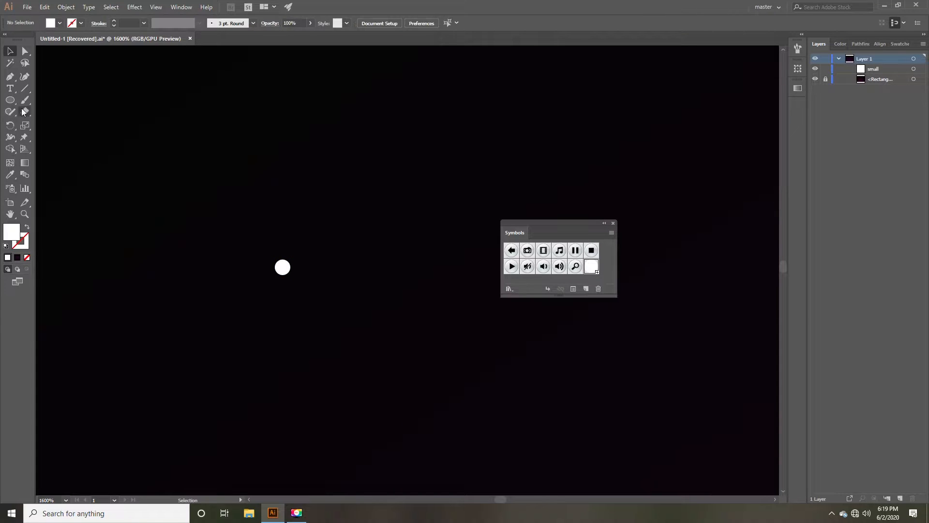
click(198, 202)
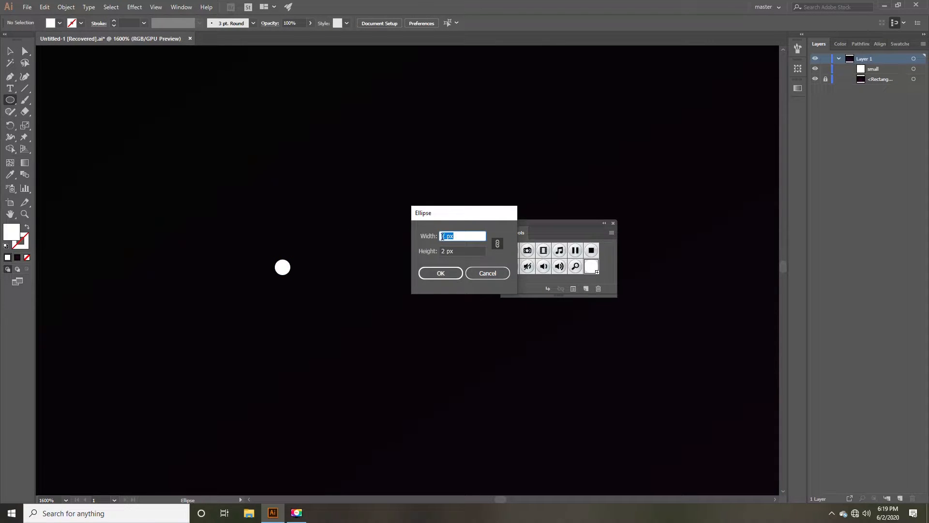
key(Up)
click(449, 277)
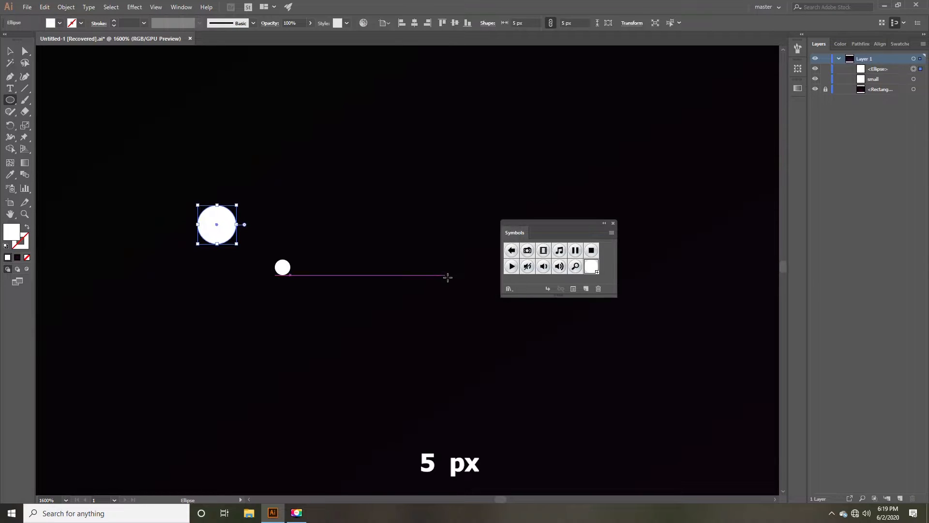
key(v)
drag(216, 220, 326, 256)
Step: Turn the 5 px circle into a four-pointed star with a Pucker & Bloat effect of -61%
click(134, 6)
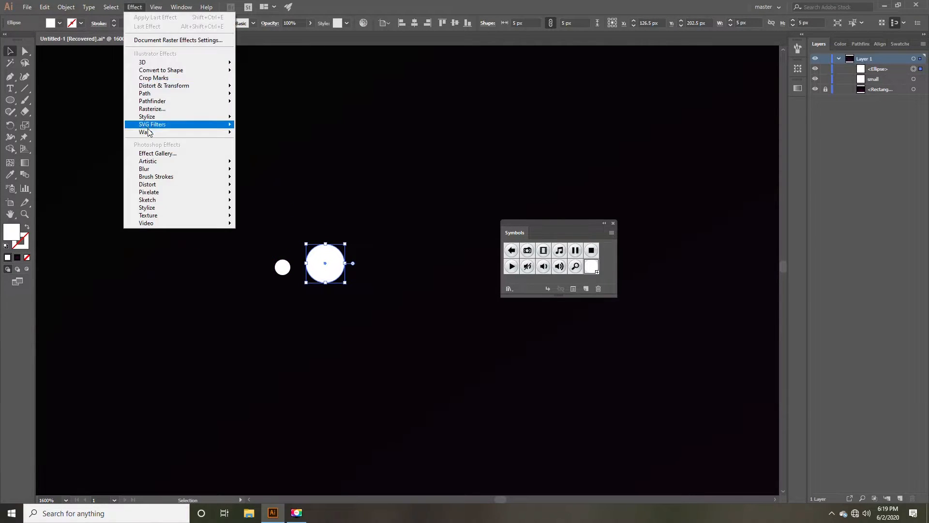
mouse_move(160, 86)
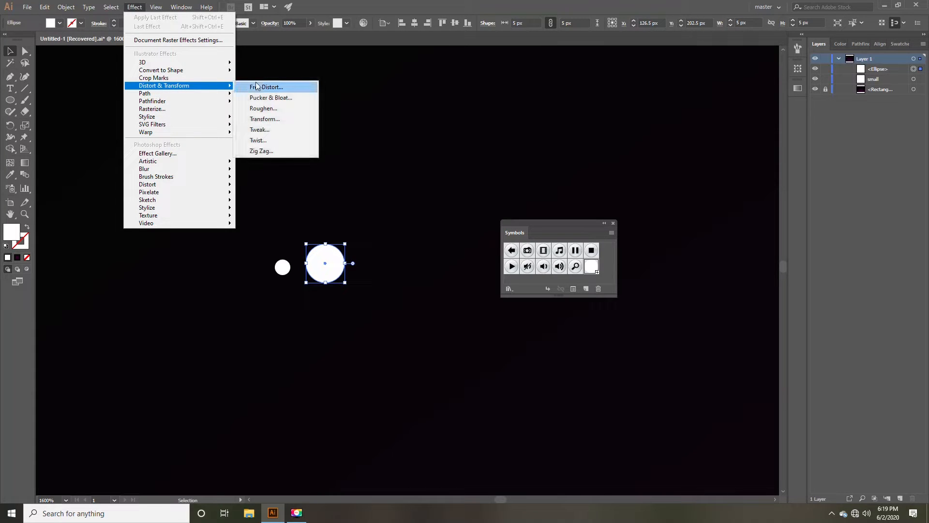
click(263, 98)
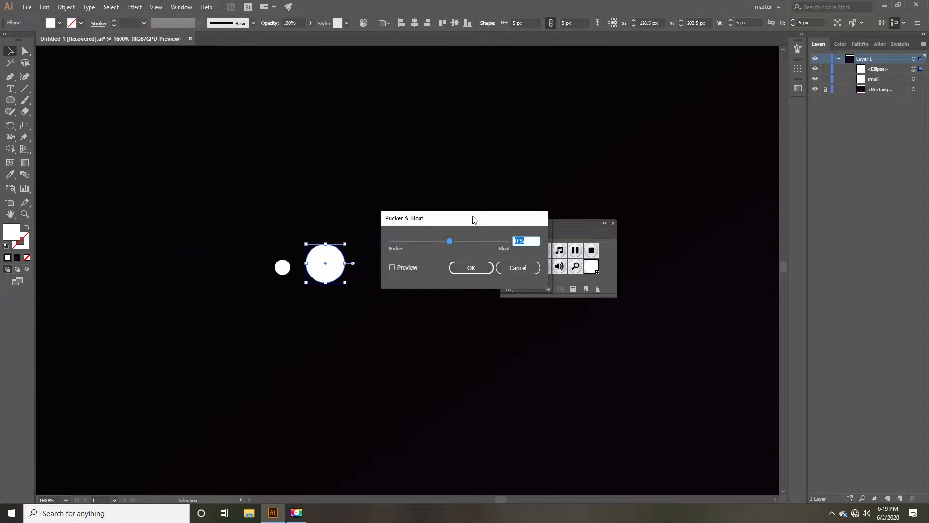
drag(473, 218, 419, 325)
click(371, 347)
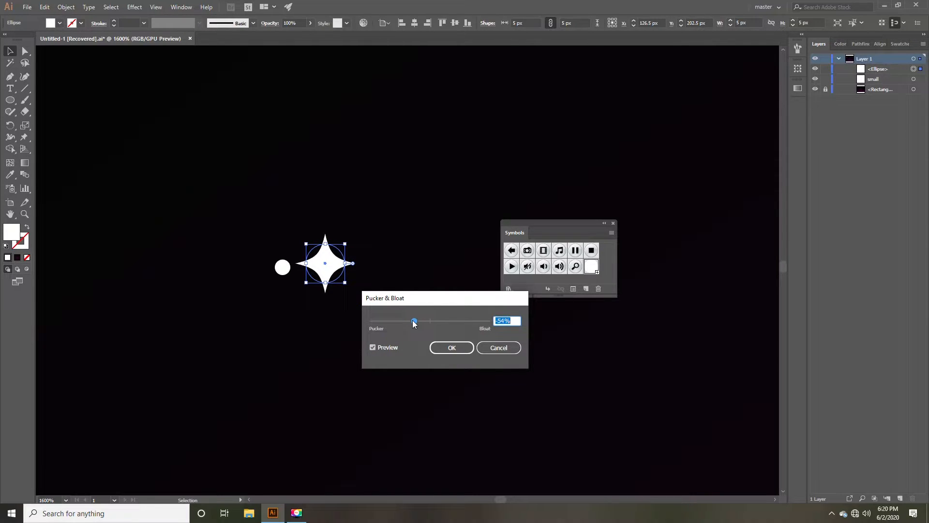
drag(412, 319, 412, 318)
click(444, 350)
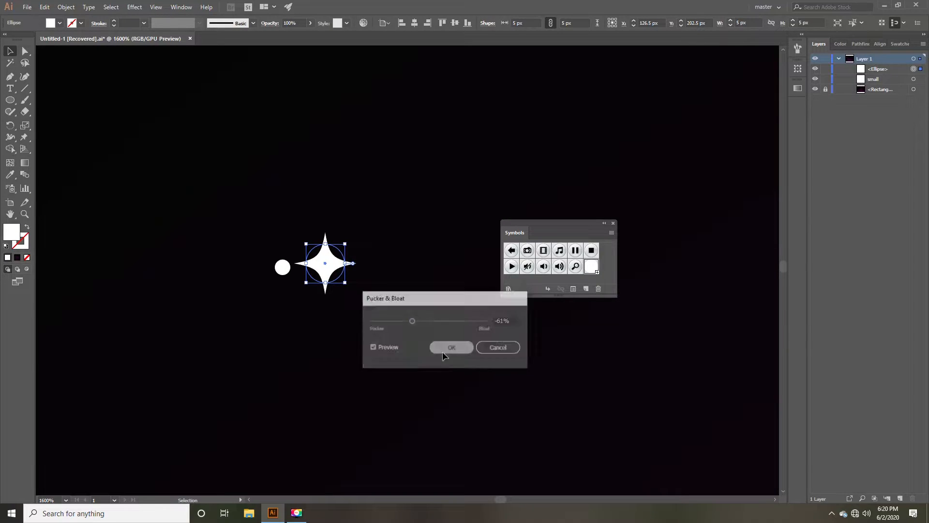
Step: Save the four-pointed star as a new dynamic movie clip symbol named big
click(586, 289)
text(big)
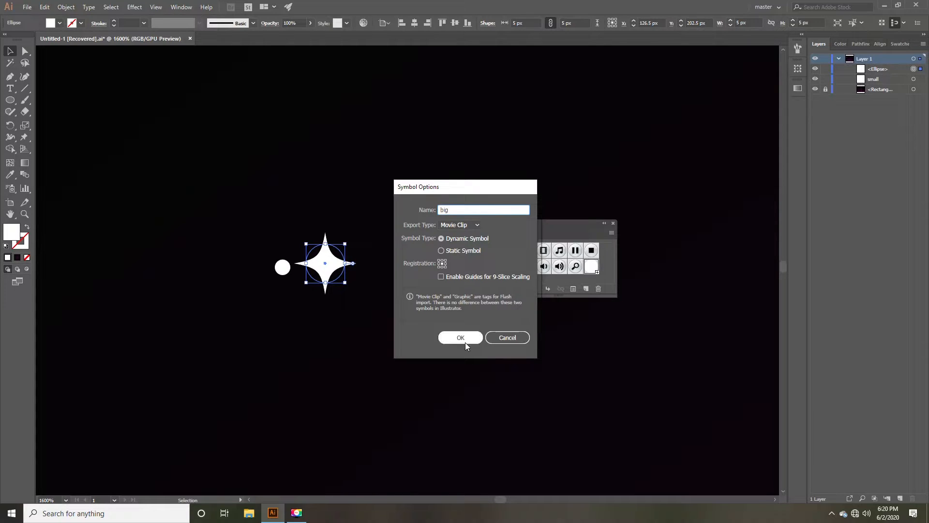
click(461, 338)
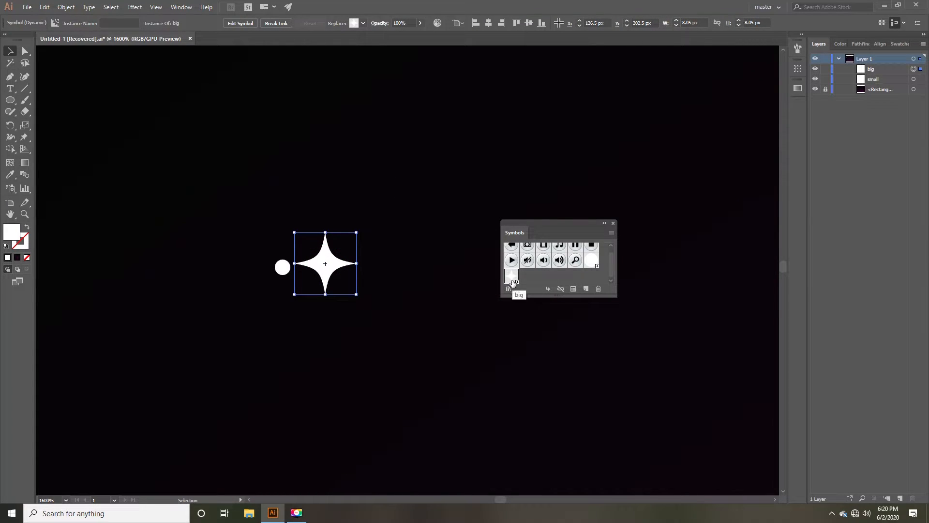
Step: Delete the small circle and the star from the artboard and move the symbol library out of the way
click(313, 216)
drag(263, 218, 407, 315)
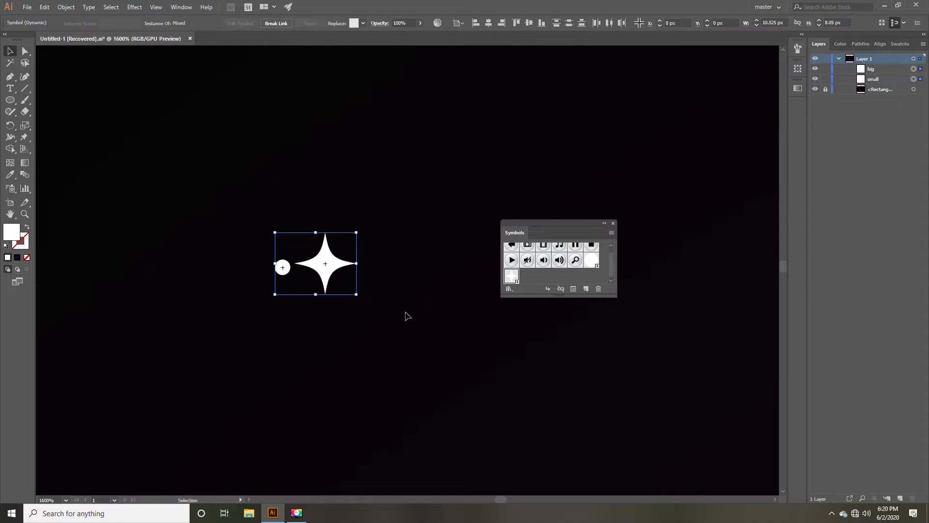
key(Delete)
drag(558, 224, 751, 174)
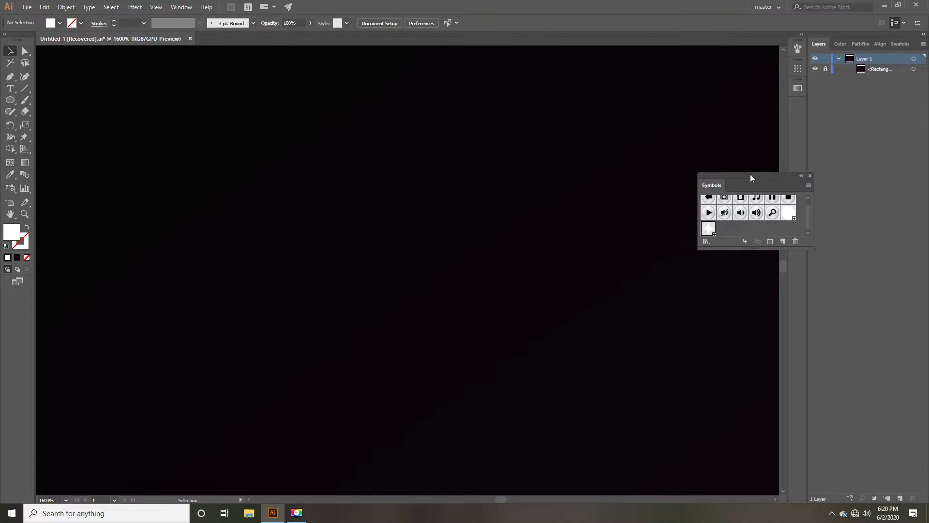
Step: Spray instances of the big star symbol across the upper part of the background with the Symbol Sprayer
scroll(349, 250, down, 6)
drag(396, 268, 365, 269)
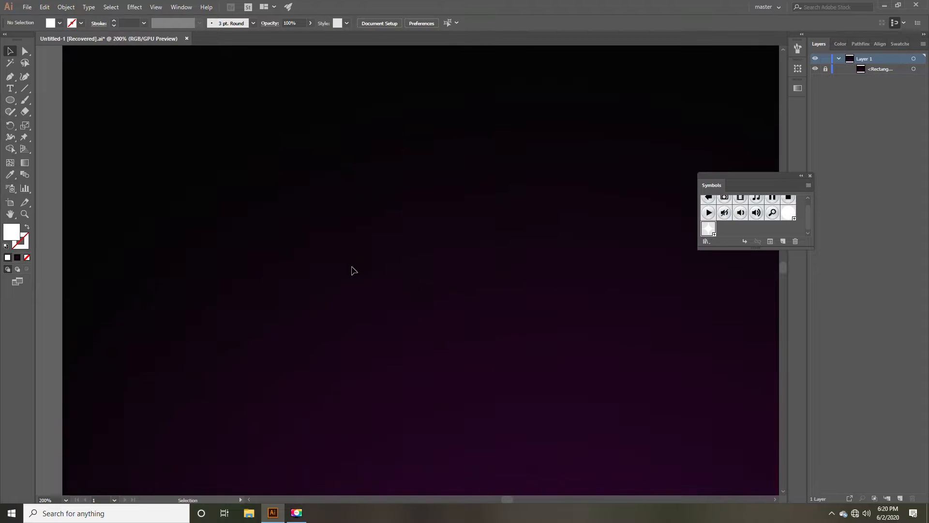
scroll(414, 278, down, 1)
drag(560, 301, 425, 258)
scroll(420, 256, down, 2)
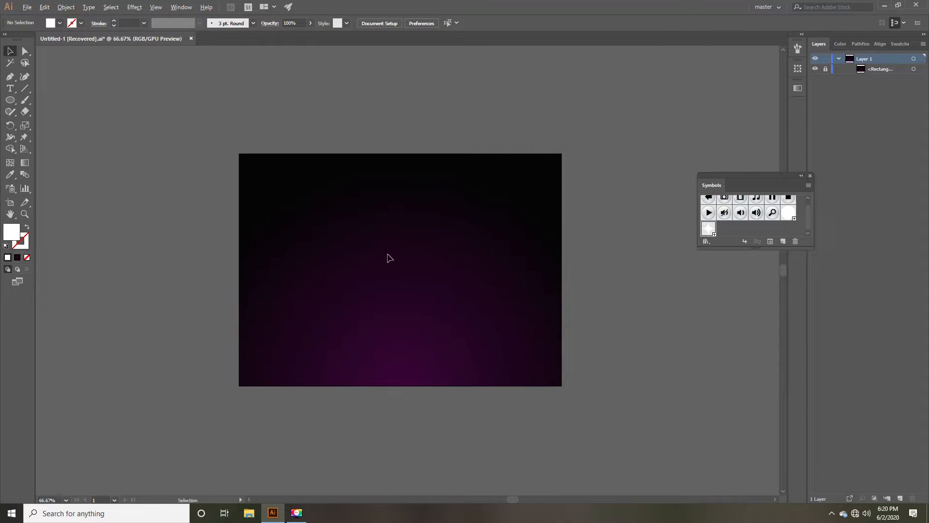
scroll(387, 254, up, 1)
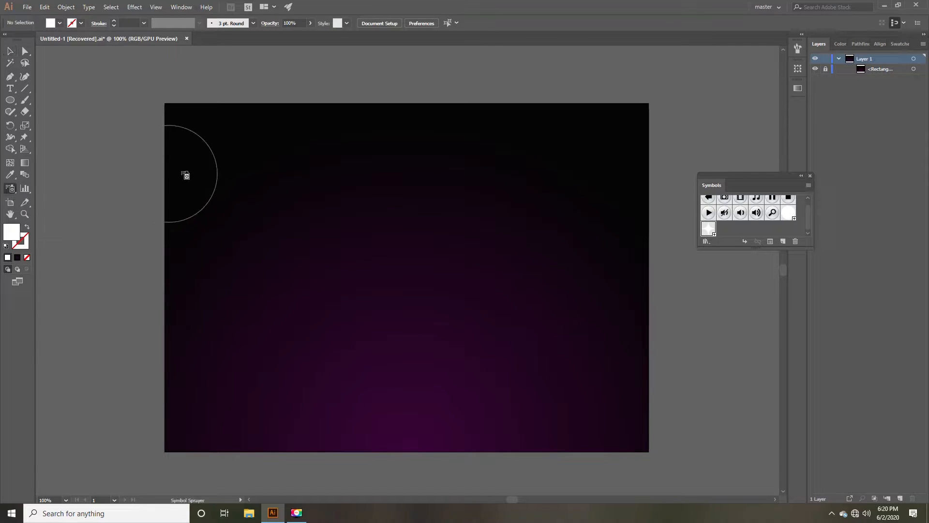
mouse_move(185, 176)
mouse_down()
mouse_move(201, 156)
mouse_move(329, 136)
mouse_move(519, 163)
mouse_move(604, 192)
mouse_move(593, 154)
mouse_up()
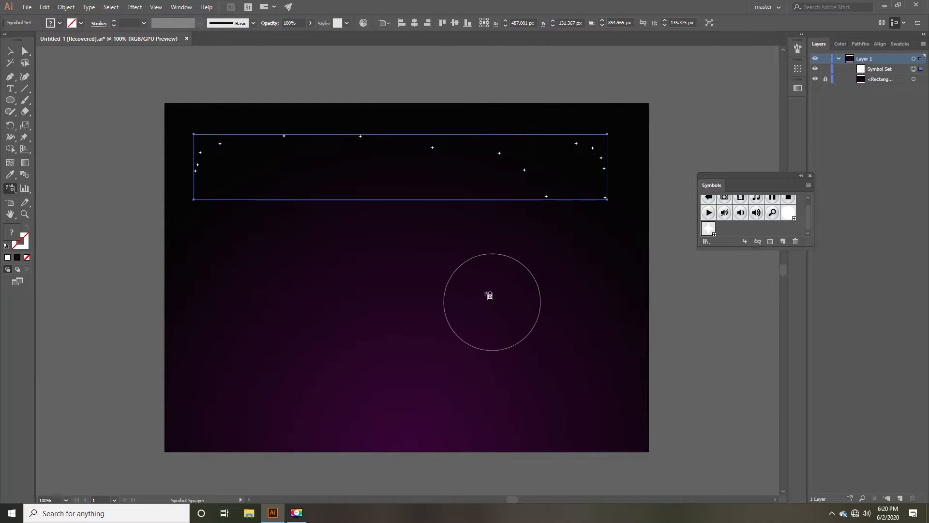
Step: Spray more big star symbols over the rest of the background with the Symbol Sprayer
scroll(435, 183, up, 3)
mouse_move(435, 168)
mouse_down()
mouse_move(428, 292)
mouse_move(428, 258)
mouse_move(438, 276)
mouse_move(442, 241)
mouse_up()
scroll(428, 260, down, 3)
mouse_move(339, 236)
mouse_down()
mouse_move(211, 321)
mouse_move(460, 180)
mouse_move(560, 145)
mouse_move(207, 228)
mouse_move(190, 146)
mouse_move(590, 267)
mouse_move(573, 354)
mouse_move(212, 318)
mouse_move(486, 353)
mouse_move(307, 430)
mouse_move(363, 249)
mouse_move(280, 325)
mouse_move(584, 355)
mouse_move(577, 179)
mouse_move(194, 121)
mouse_move(604, 141)
mouse_move(595, 414)
mouse_move(334, 375)
mouse_move(242, 228)
mouse_move(169, 329)
mouse_move(174, 419)
mouse_move(608, 353)
mouse_move(608, 444)
mouse_move(392, 388)
mouse_move(536, 350)
mouse_move(385, 144)
mouse_move(494, 158)
mouse_move(523, 145)
mouse_up()
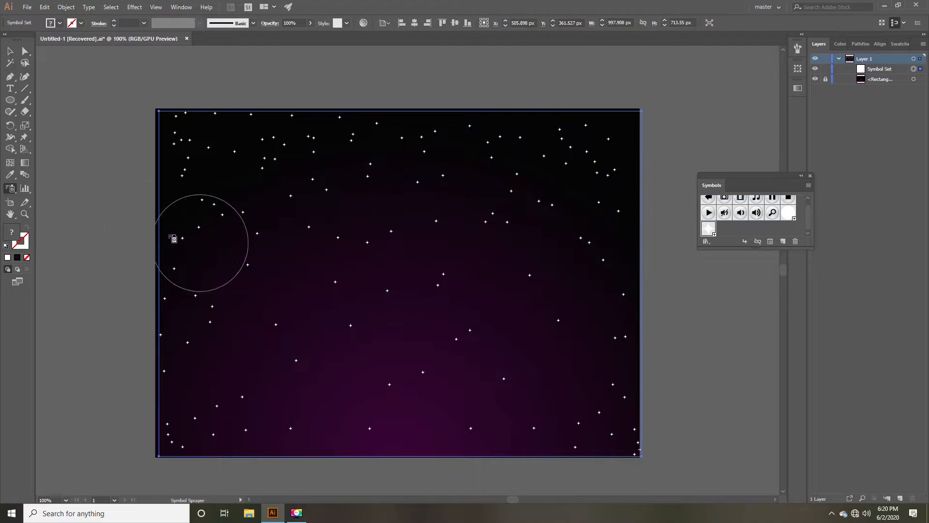
Step: Enlarge some of the stars in several scattered spots of the sky with the Symbol Sizer
click(9, 189)
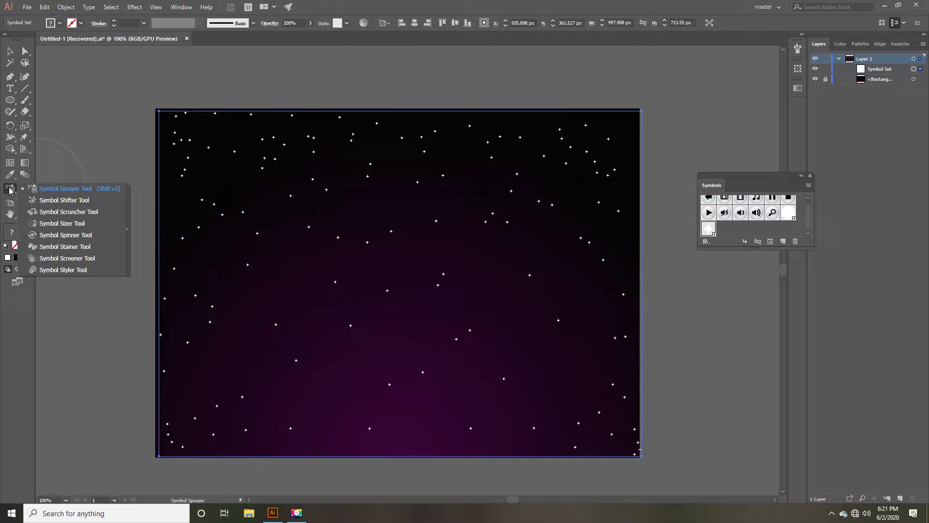
click(62, 223)
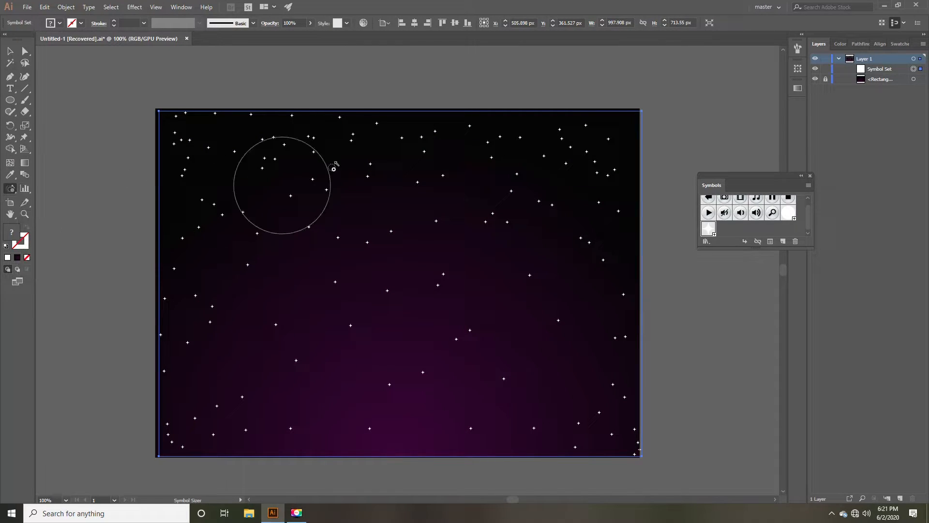
click(246, 151)
click(566, 191)
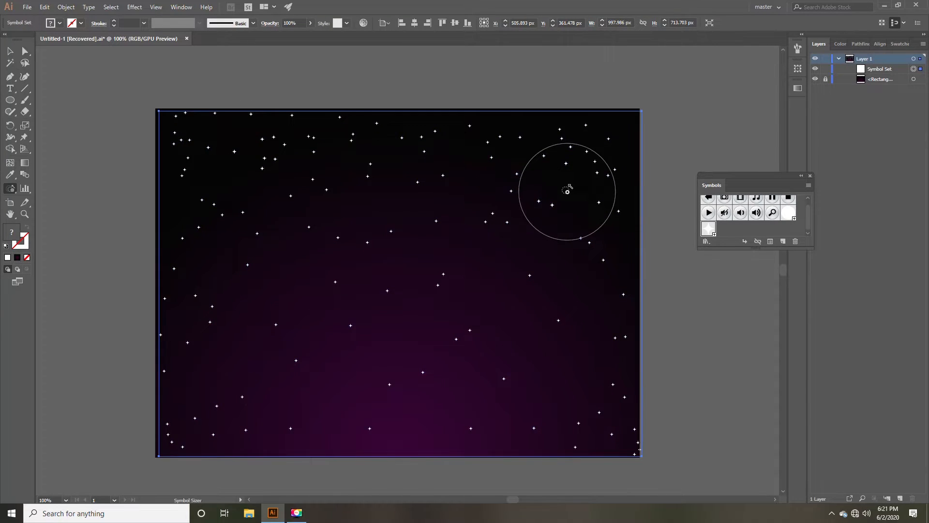
click(612, 409)
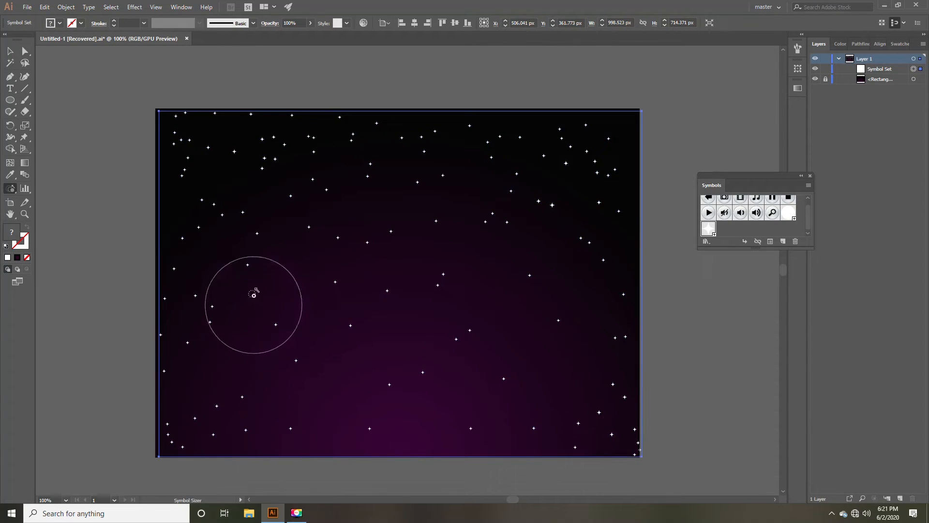
click(254, 294)
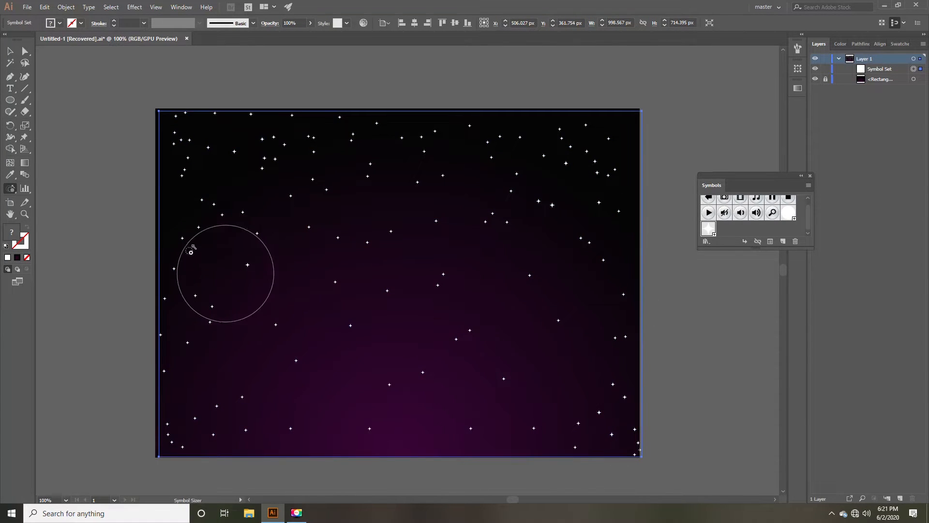
Step: Spray the small white dot symbol densely across the whole background with the Symbol Sprayer
click(8, 193)
click(67, 188)
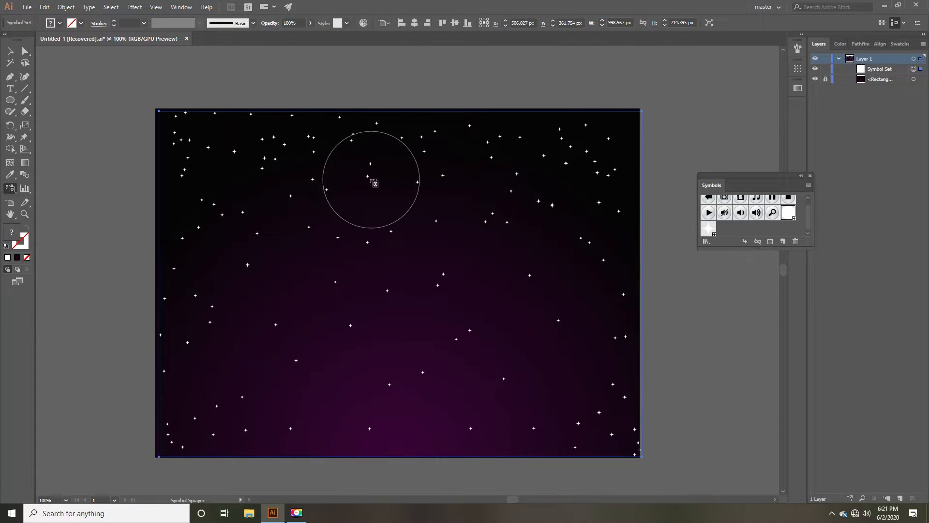
mouse_move(369, 179)
mouse_down()
mouse_move(252, 164)
mouse_move(508, 173)
mouse_move(557, 199)
mouse_move(545, 290)
mouse_move(276, 430)
mouse_move(594, 262)
mouse_move(329, 154)
mouse_move(389, 207)
mouse_move(598, 207)
mouse_move(603, 283)
mouse_up()
mouse_move(503, 162)
mouse_down()
mouse_move(363, 183)
mouse_move(179, 263)
mouse_move(196, 288)
mouse_up()
drag(549, 283, 528, 228)
mouse_move(533, 135)
mouse_down()
mouse_move(583, 127)
mouse_move(612, 358)
mouse_up()
mouse_move(556, 300)
mouse_down()
mouse_move(329, 438)
mouse_move(263, 192)
mouse_move(160, 199)
mouse_up()
mouse_move(171, 392)
mouse_down()
mouse_move(173, 220)
mouse_move(205, 154)
mouse_move(264, 416)
mouse_move(361, 387)
mouse_move(591, 418)
mouse_move(613, 437)
mouse_move(363, 426)
mouse_move(485, 333)
mouse_move(345, 303)
mouse_move(468, 282)
mouse_move(401, 262)
mouse_move(501, 255)
mouse_move(394, 210)
mouse_move(406, 345)
mouse_move(306, 314)
mouse_move(599, 338)
mouse_move(508, 253)
mouse_move(322, 402)
mouse_move(496, 402)
mouse_move(433, 394)
mouse_move(454, 419)
mouse_move(579, 374)
mouse_move(575, 385)
mouse_move(550, 381)
mouse_move(570, 362)
mouse_move(575, 410)
mouse_up()
key(space)
drag(523, 376, 516, 349)
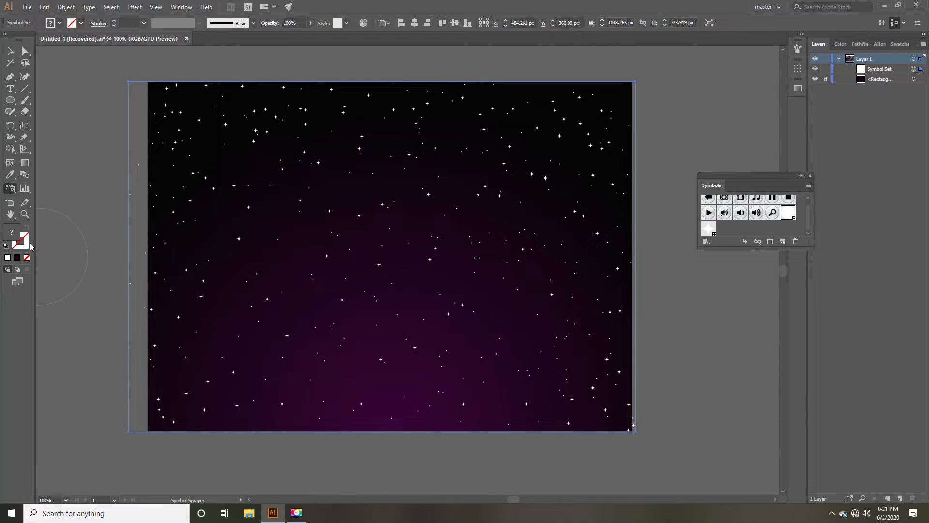
Step: Fade stars in the middle and lower parts of the sky with the Symbol Screener
drag(7, 195, 53, 257)
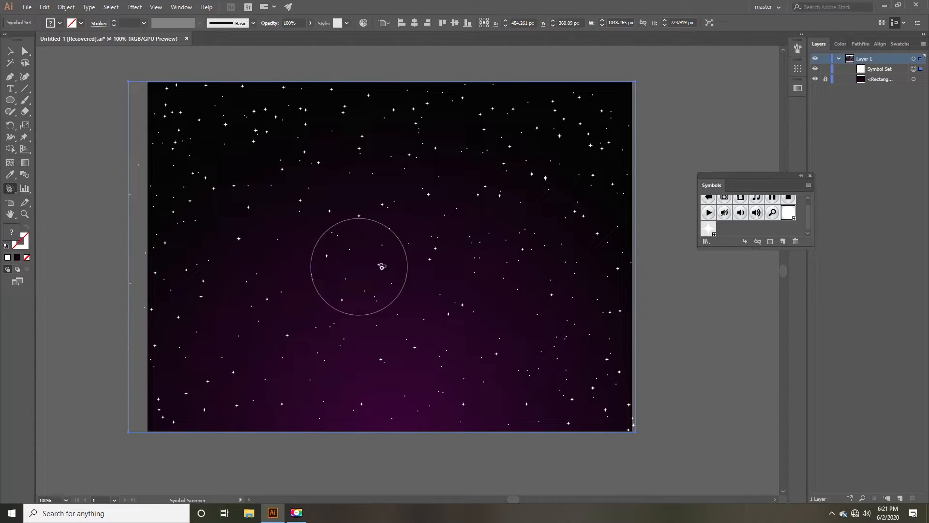
mouse_move(394, 266)
mouse_down()
mouse_move(409, 296)
mouse_move(352, 264)
mouse_move(333, 331)
mouse_move(373, 369)
mouse_move(510, 415)
mouse_move(447, 222)
mouse_move(387, 193)
mouse_move(336, 198)
mouse_move(310, 280)
mouse_move(491, 393)
mouse_move(493, 316)
mouse_move(413, 382)
mouse_up()
mouse_move(310, 255)
mouse_down()
mouse_move(272, 266)
mouse_move(243, 348)
mouse_move(256, 381)
mouse_up()
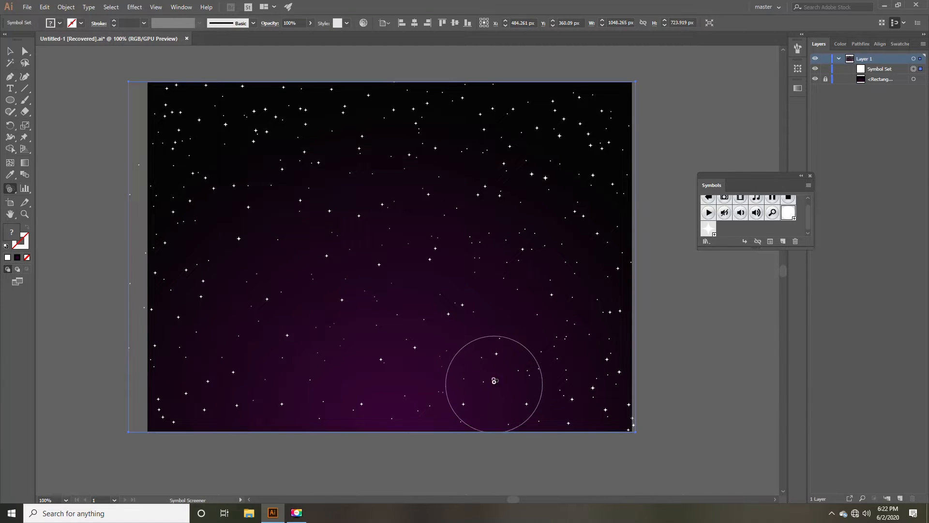
mouse_move(494, 380)
mouse_down()
mouse_move(501, 350)
mouse_move(527, 365)
mouse_up()
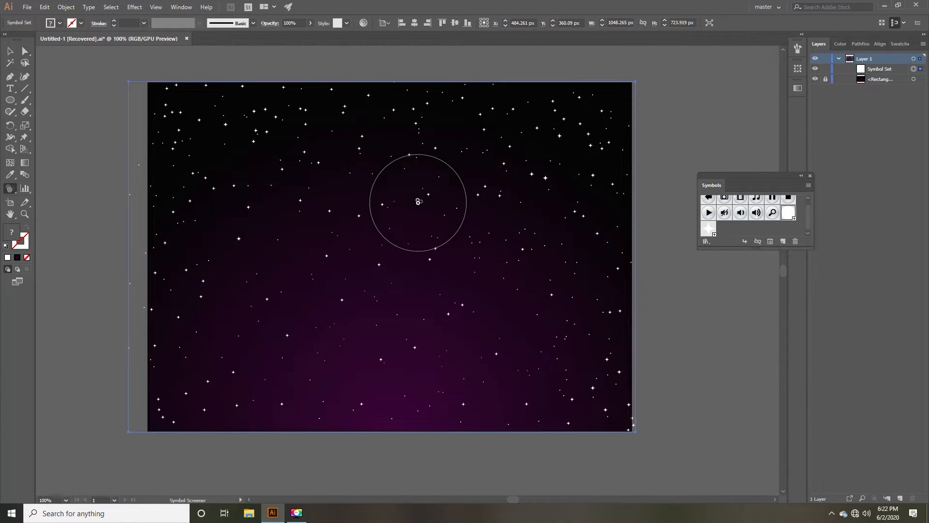
key(space)
mouse_move(419, 201)
mouse_down()
mouse_move(418, 212)
mouse_move(314, 228)
mouse_up()
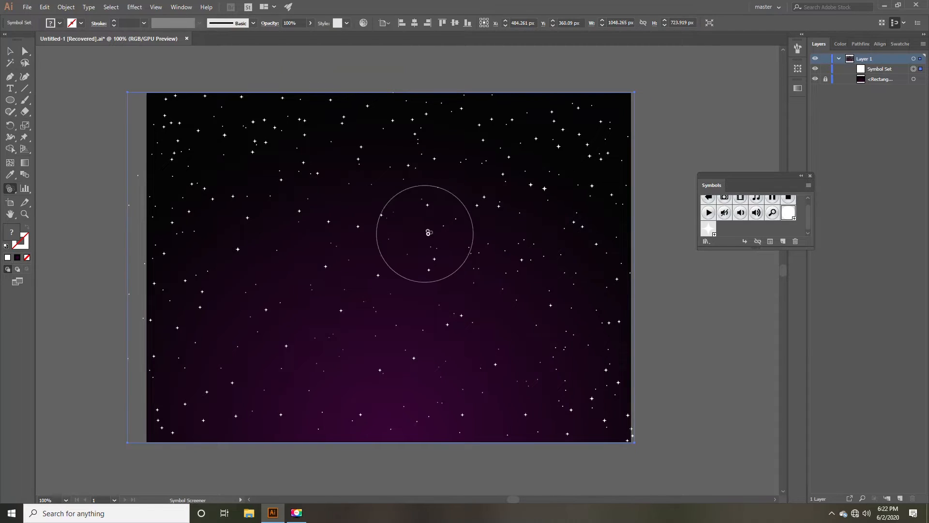
drag(460, 238, 486, 241)
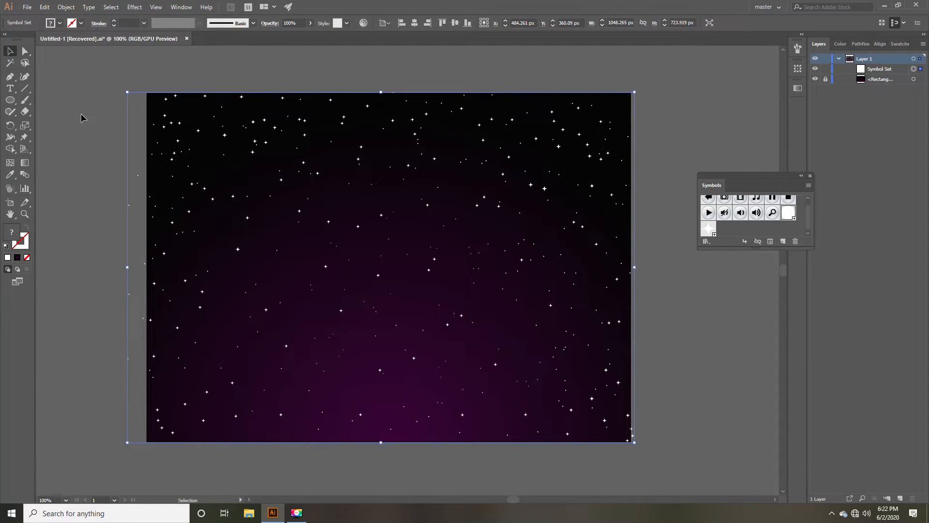
Step: Deselect the star symbol set and lock it in the layer
click(81, 117)
drag(288, 238, 297, 233)
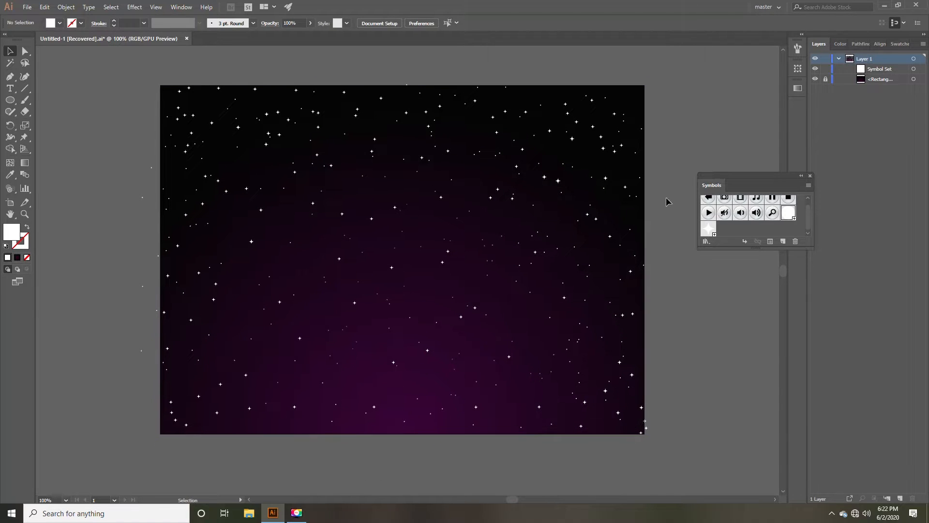
click(826, 71)
Step: Draw a white circle 310 px across and centre it on the artboard as the moon
drag(517, 249, 508, 247)
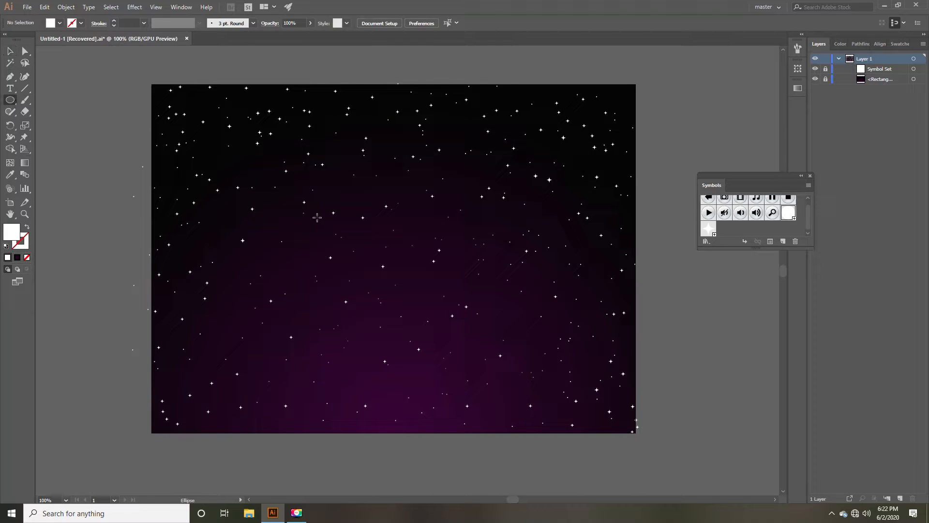
drag(330, 183, 450, 333)
click(416, 26)
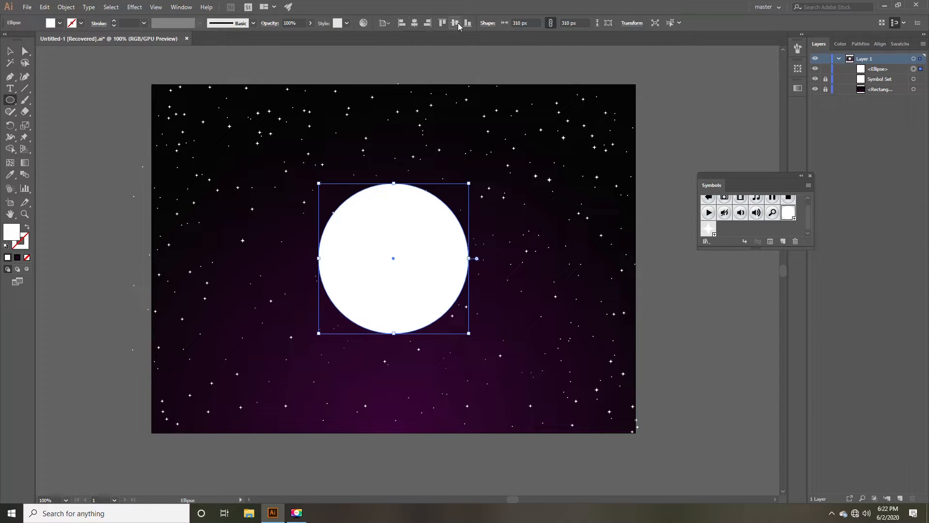
Step: Copy the white moon circle and paste two copies in front of it
click(44, 7)
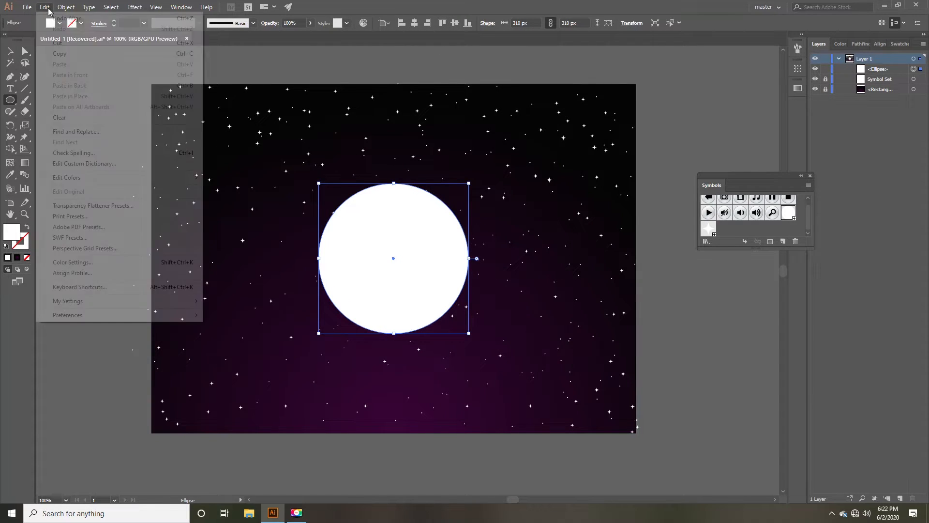
click(56, 54)
click(44, 6)
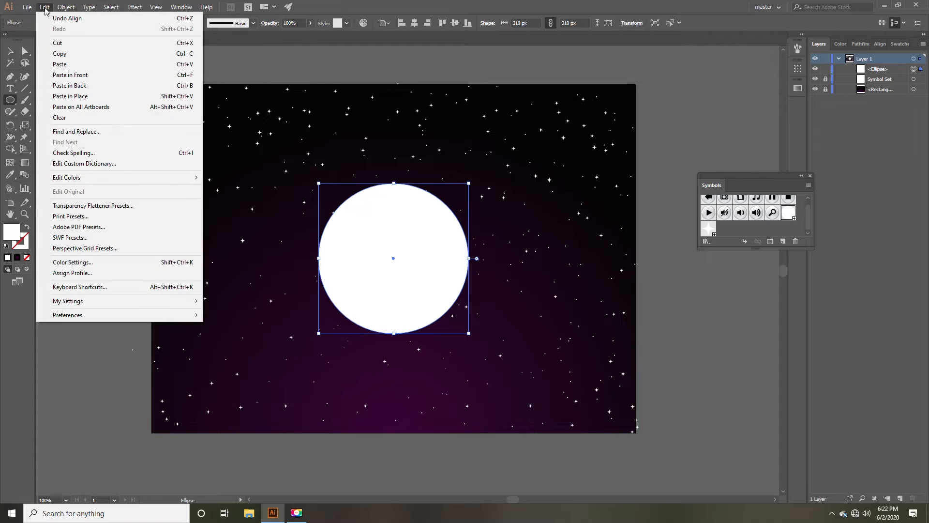
click(63, 75)
click(44, 7)
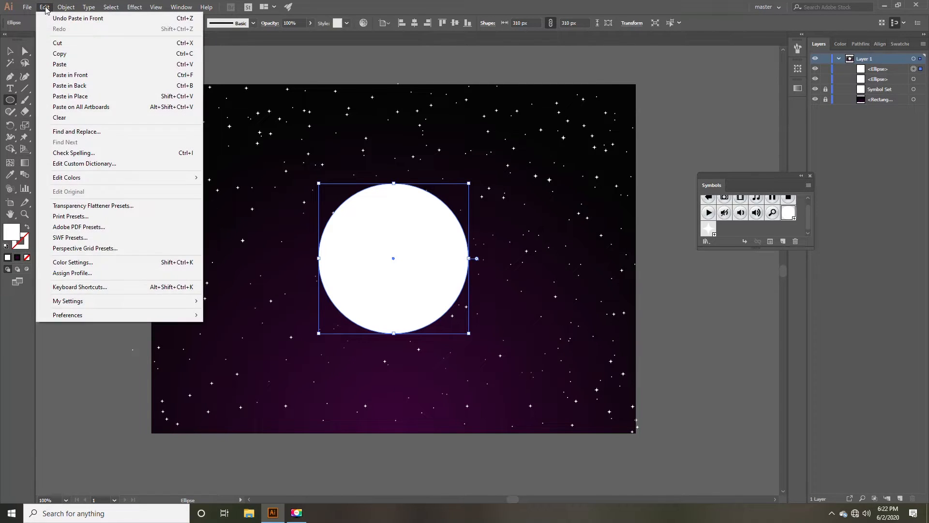
click(61, 76)
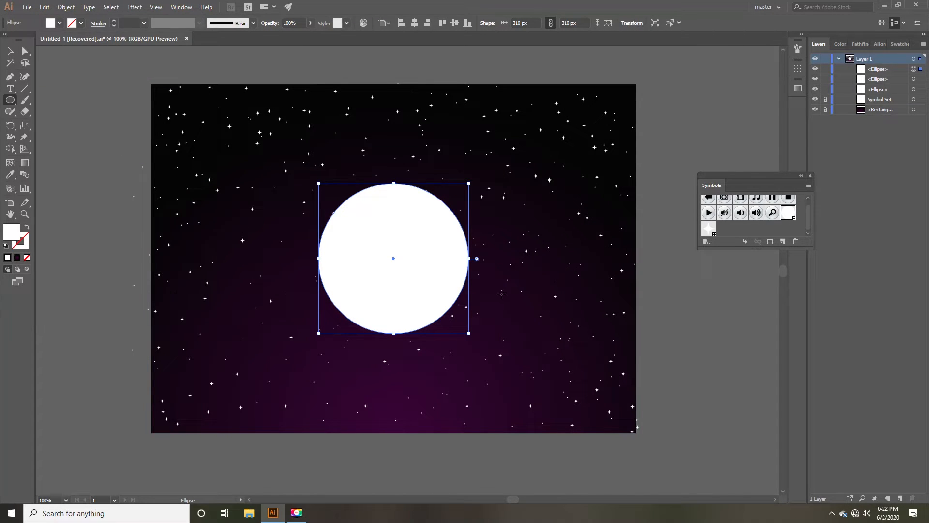
Step: Offset the topmost circle diagonally up and to the right of the other moon circles
click(10, 51)
click(275, 320)
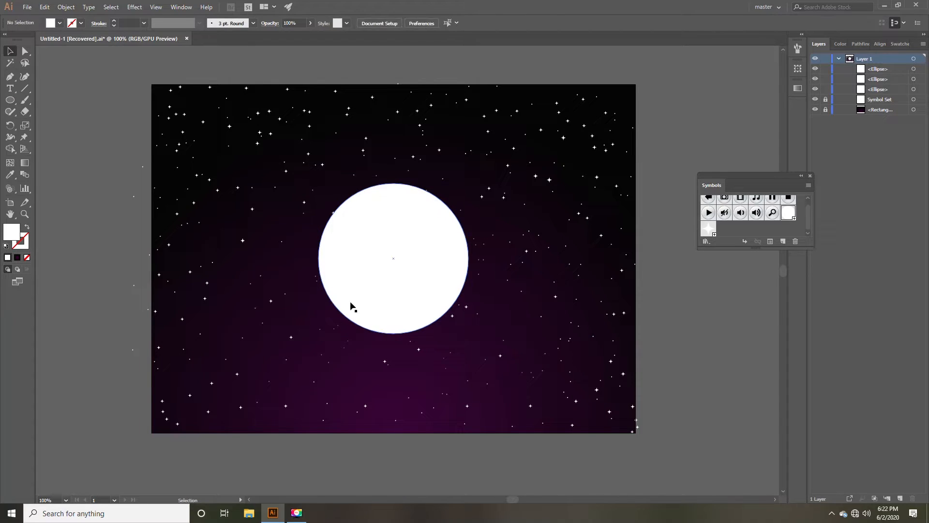
click(378, 305)
drag(378, 302, 402, 282)
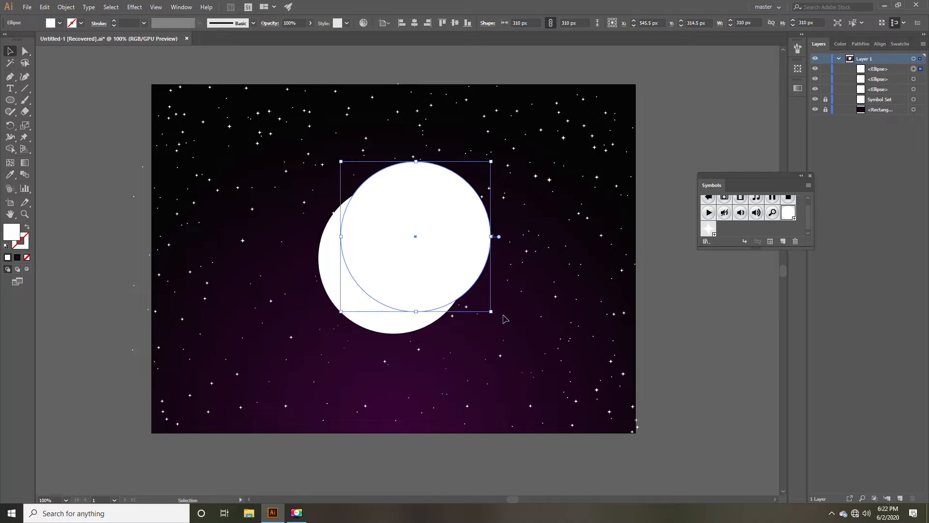
Step: Cut the two upper circles into a crescent with Shape Builder, removing the overlap and the outer sliver
shift+click(388, 334)
click(10, 148)
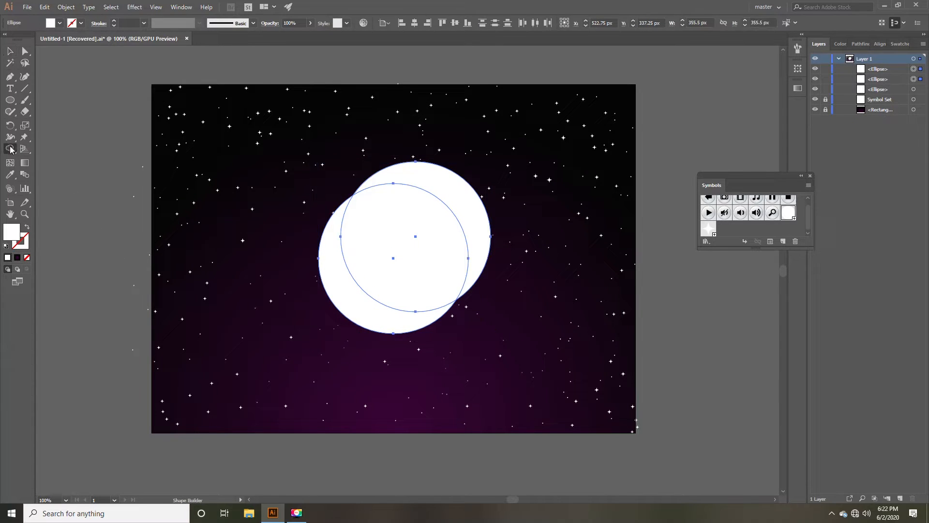
alt+click(476, 198)
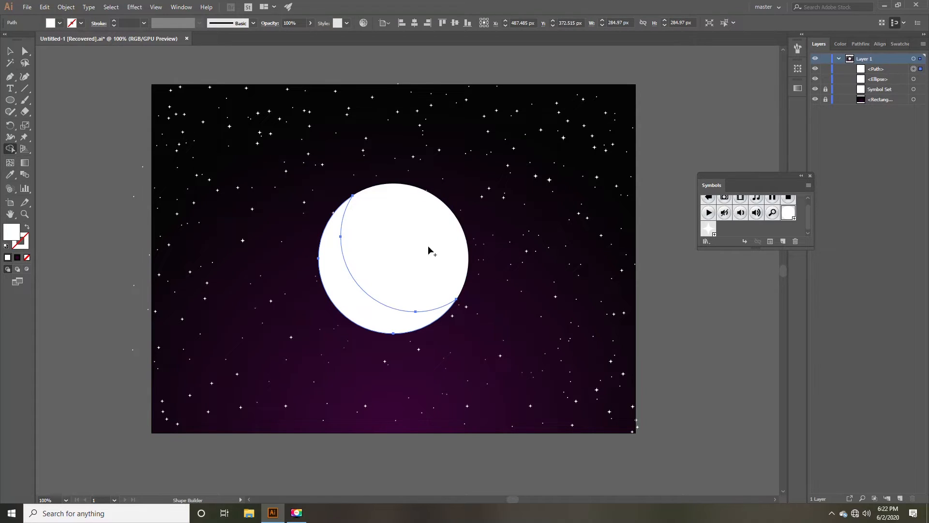
click(9, 51)
click(245, 323)
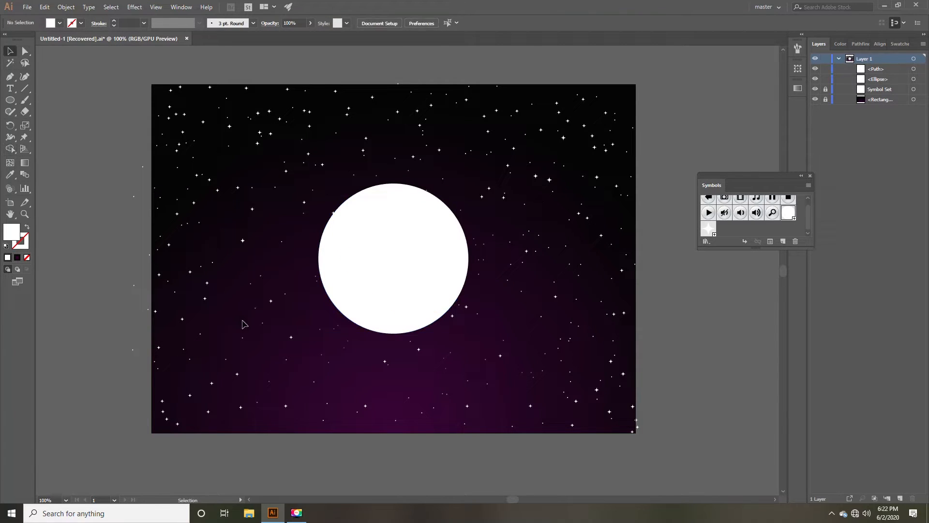
Step: Fill the crescent with a light grey shade from the Color Guide
click(372, 324)
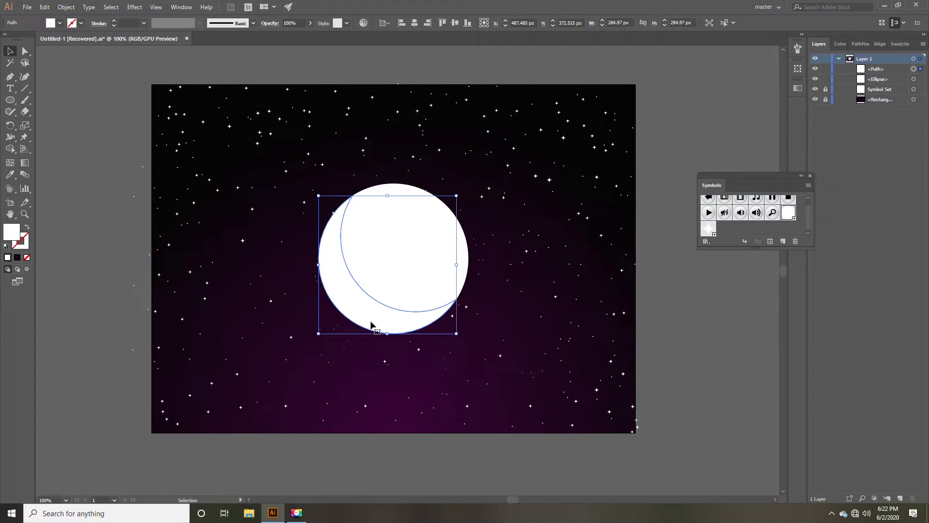
click(181, 8)
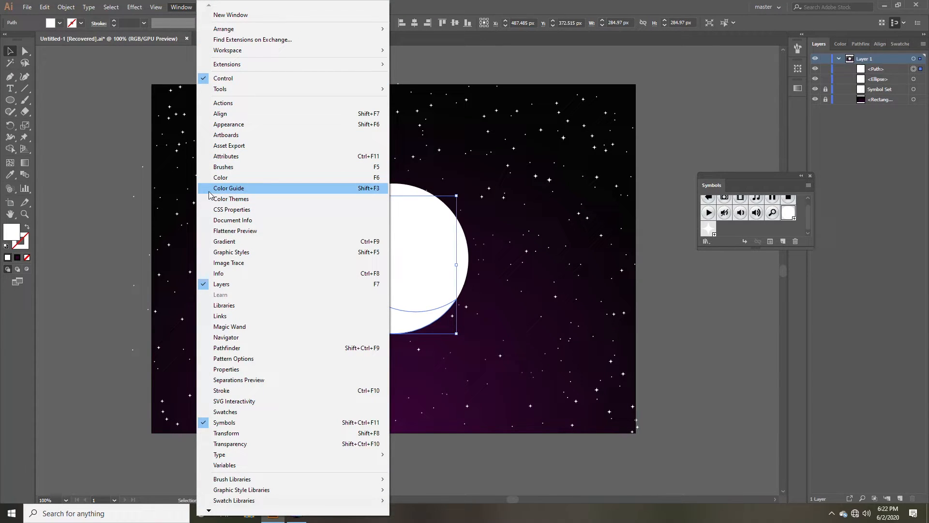
click(232, 193)
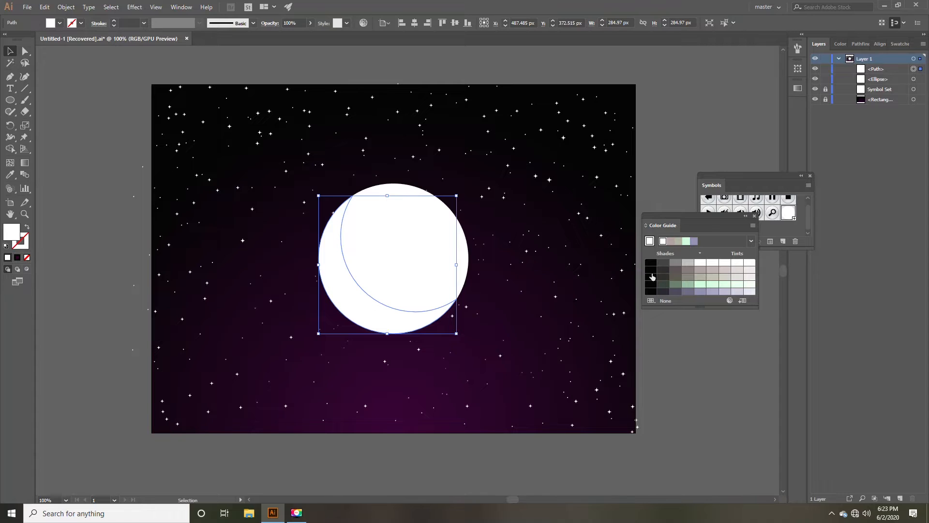
click(676, 264)
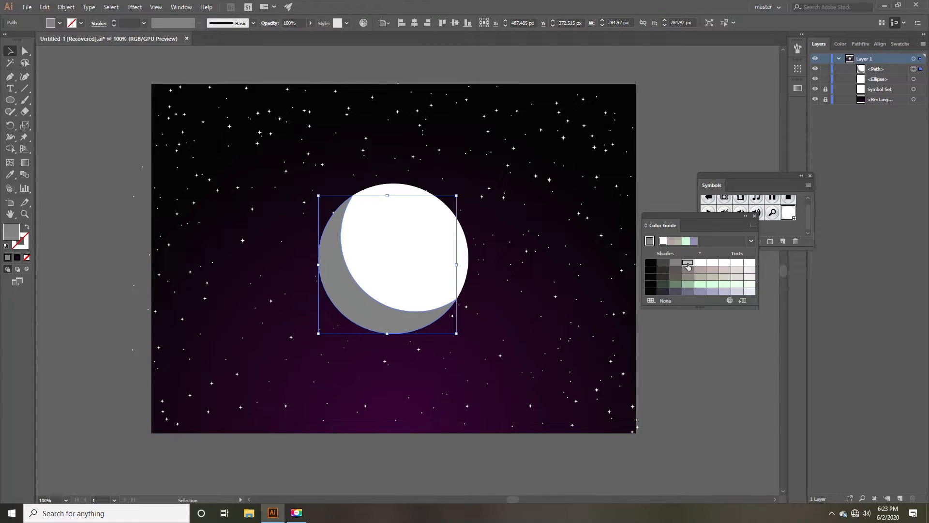
click(688, 264)
click(678, 354)
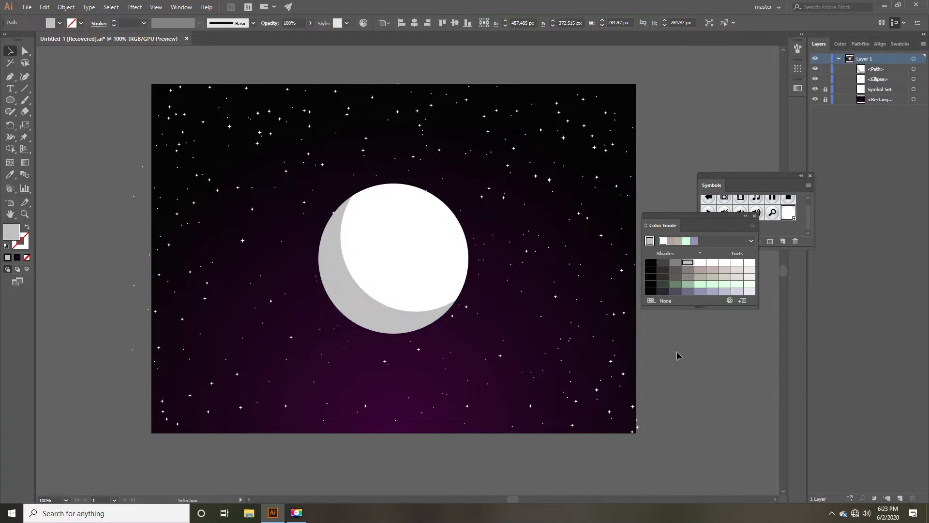
Step: Draw a light grey circle about 61 px across and place it over the crescent's inner left edge
click(10, 100)
drag(351, 248, 378, 277)
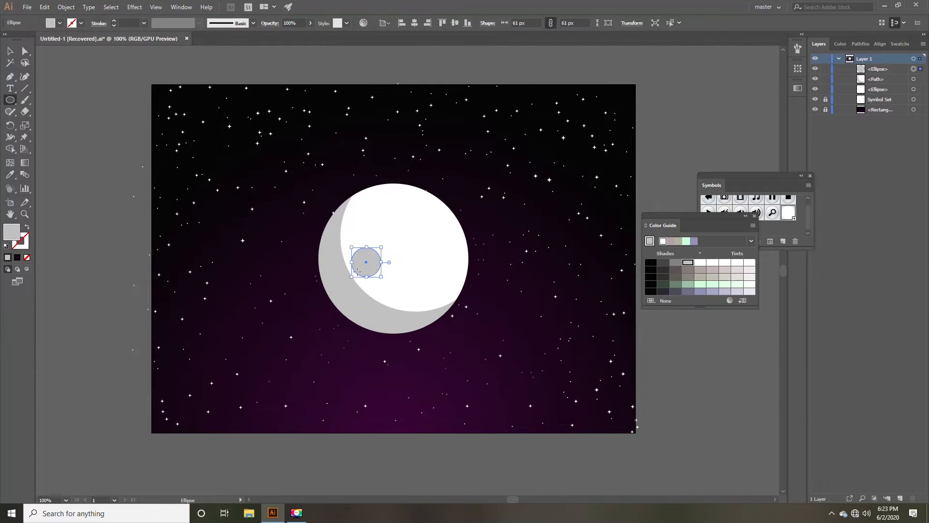
click(9, 51)
scroll(373, 264, up, 3)
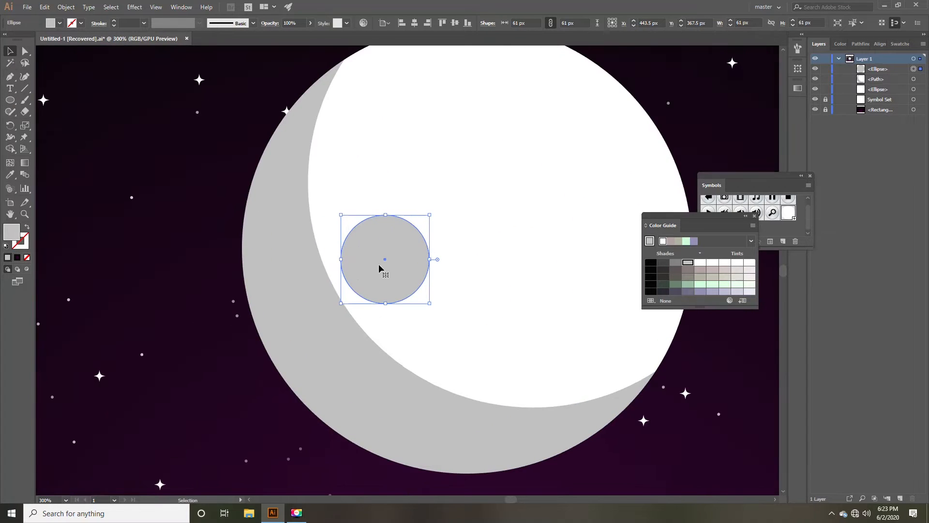
scroll(386, 263, down, 1)
drag(433, 261, 298, 251)
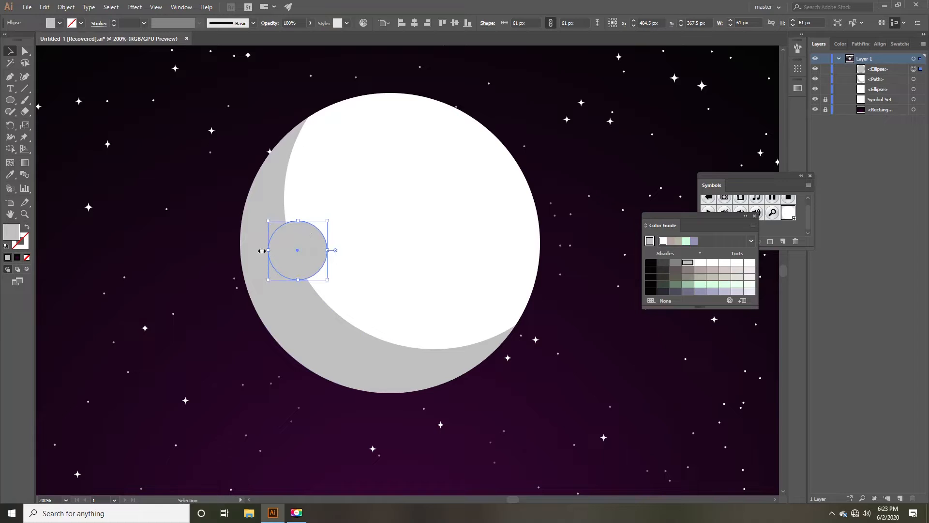
Step: Give the small grey circle a white (FFFFFF) stroke
click(27, 247)
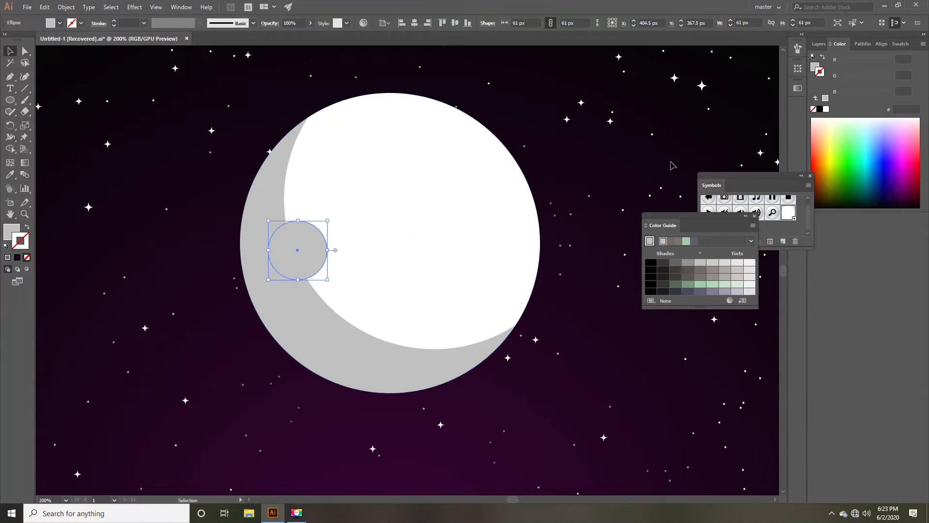
click(826, 111)
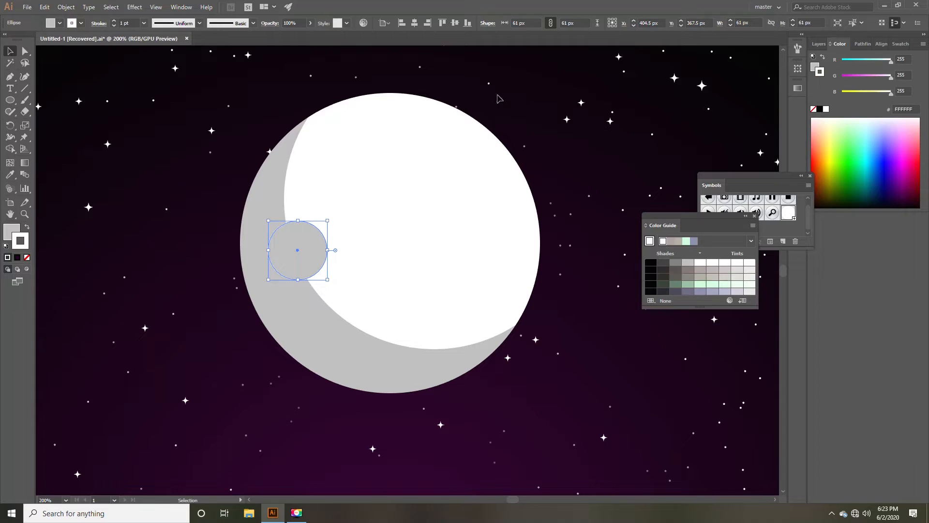
Step: Set the crater circle's stroke weight to 5 pt
click(117, 21)
click(116, 22)
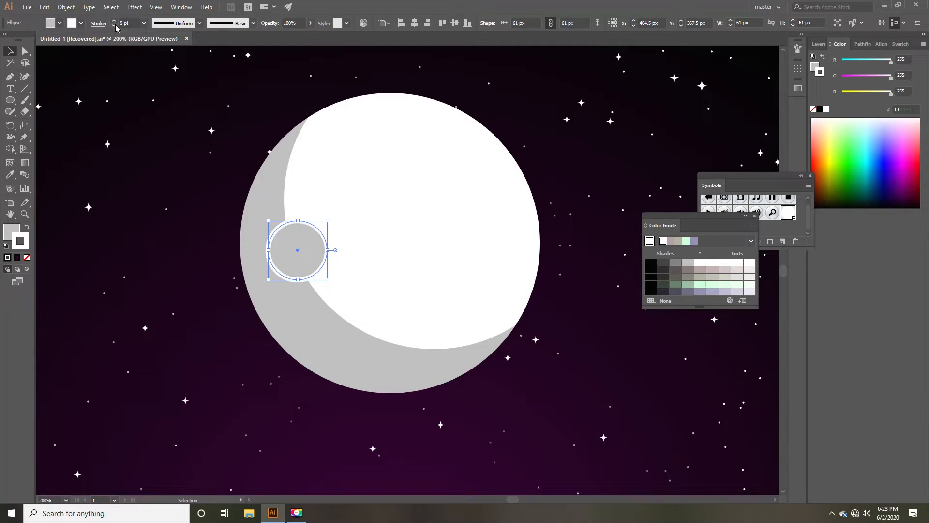
click(352, 192)
Step: Add two smaller copies of the outlined crater along the crescent's inner edge, the smallest 31 px across with a thinner outline
click(308, 266)
drag(299, 262, 416, 352)
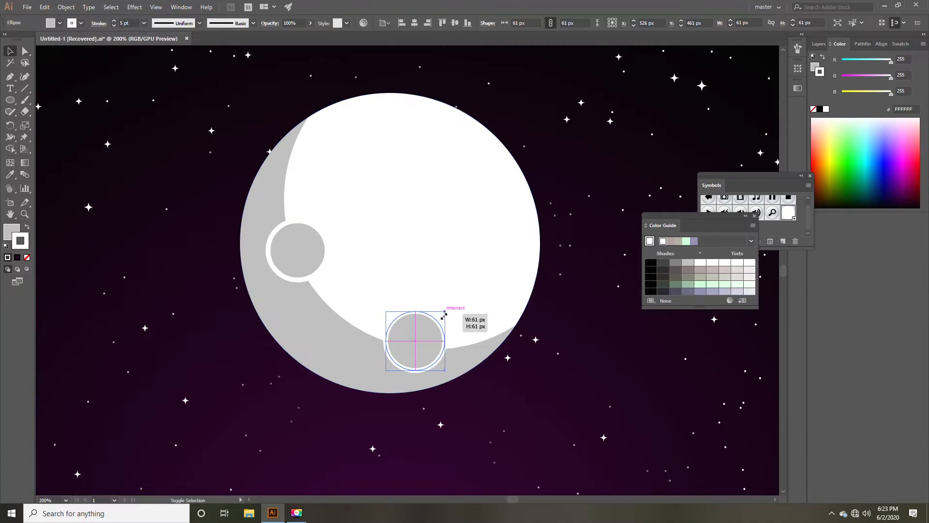
drag(444, 316, 362, 307)
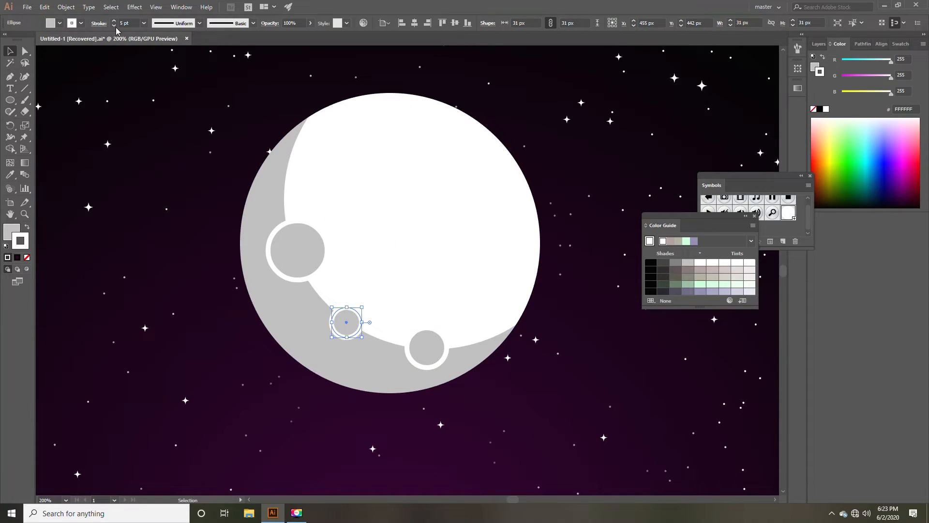
click(411, 251)
click(345, 313)
click(405, 295)
Step: Copy the 61 px crater onto the moon's white upper area and give it the crescent's grey fill without a stroke
click(304, 255)
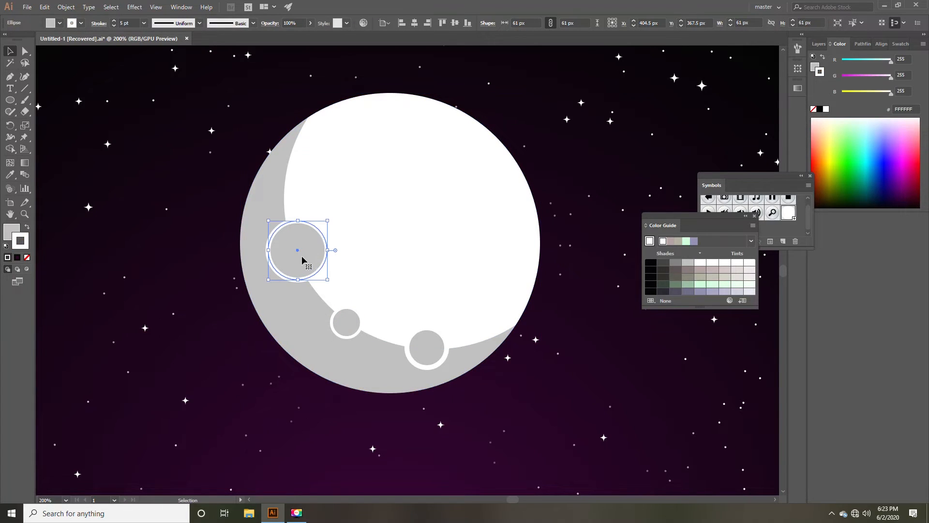
drag(305, 255, 394, 194)
click(27, 227)
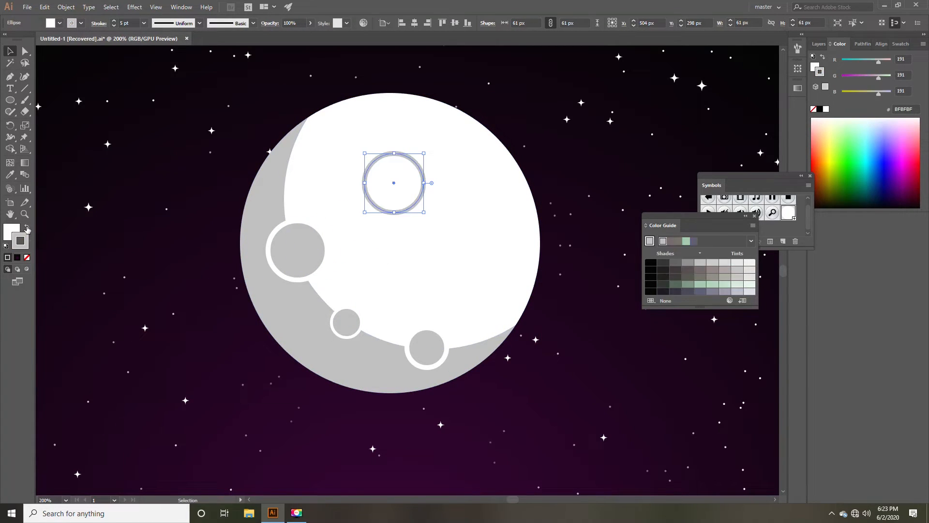
click(27, 257)
key(i)
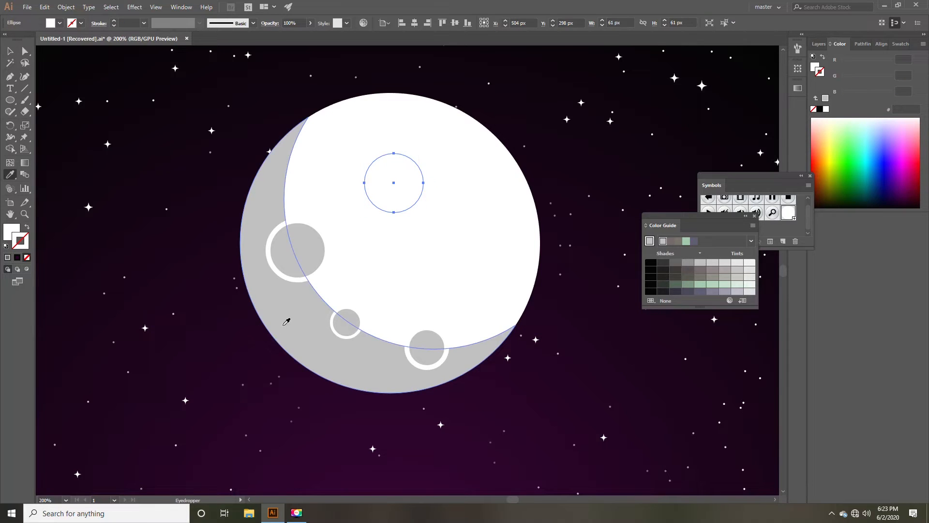
click(285, 323)
Step: Enlarge the plain grey crater near the moon's upper edge and scatter smaller copies over the white area, down to 9 px across
click(11, 52)
click(424, 265)
click(411, 206)
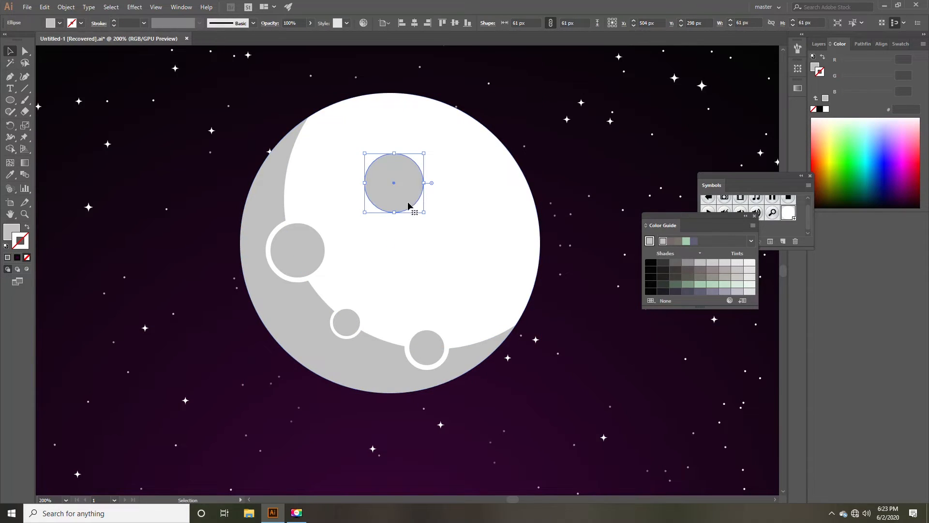
drag(411, 205, 459, 165)
drag(486, 125, 477, 147)
drag(453, 158, 420, 252)
drag(427, 243, 476, 200)
click(455, 235)
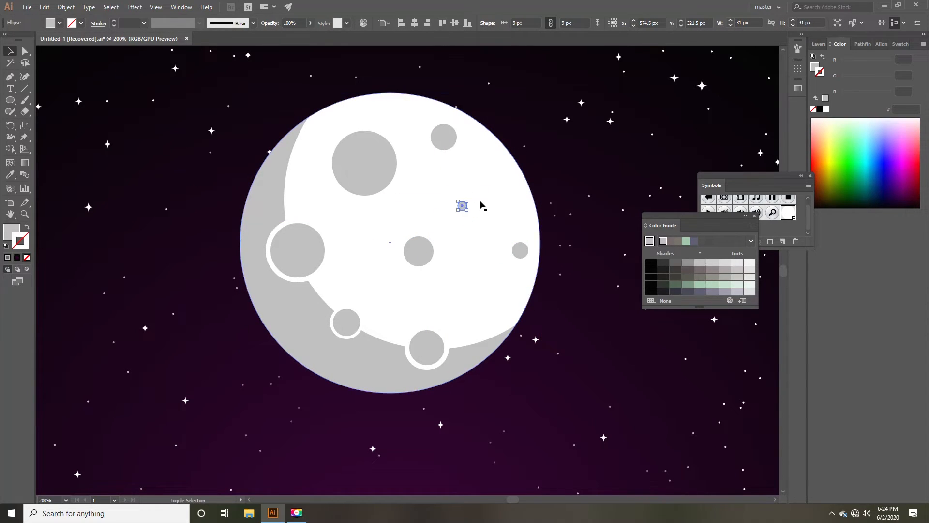
click(472, 252)
click(582, 306)
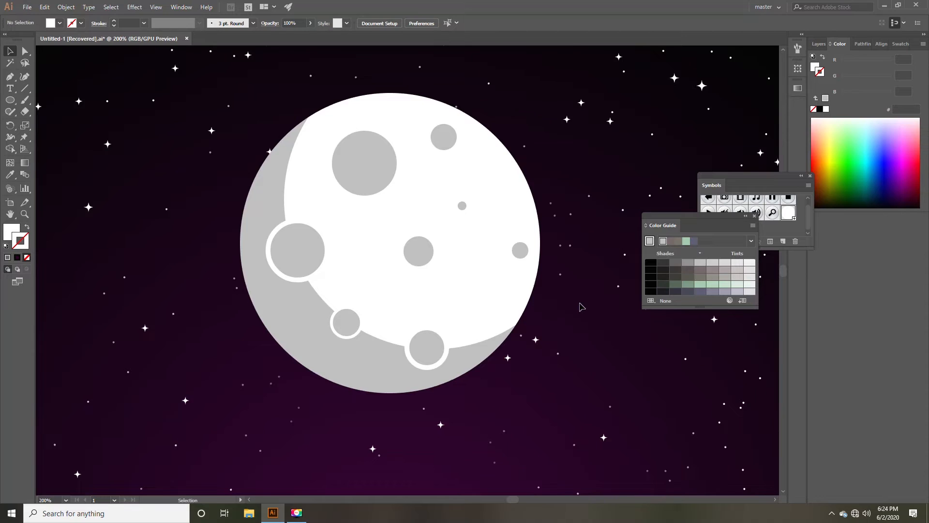
Step: Place a copy of the moon's 310 px white base circle beside the moon on its left
scroll(582, 306, down, 1)
click(509, 317)
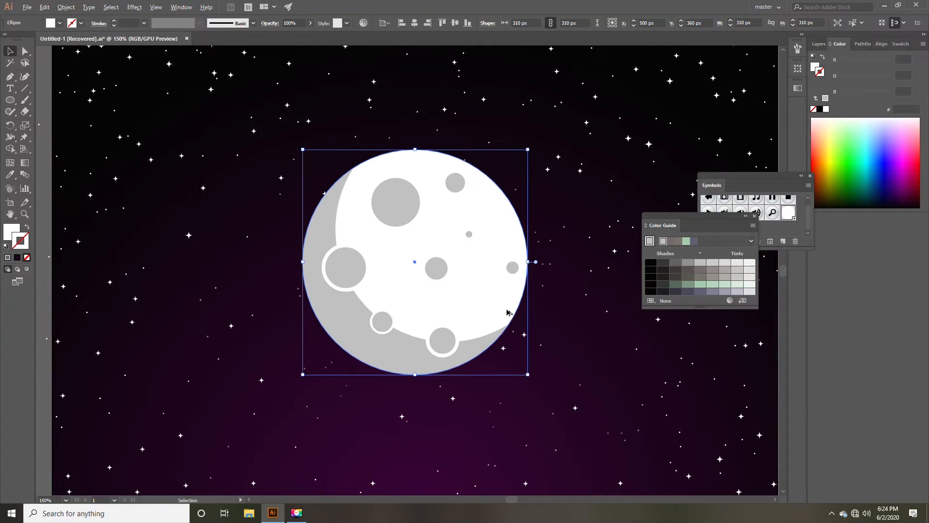
drag(509, 312, 246, 306)
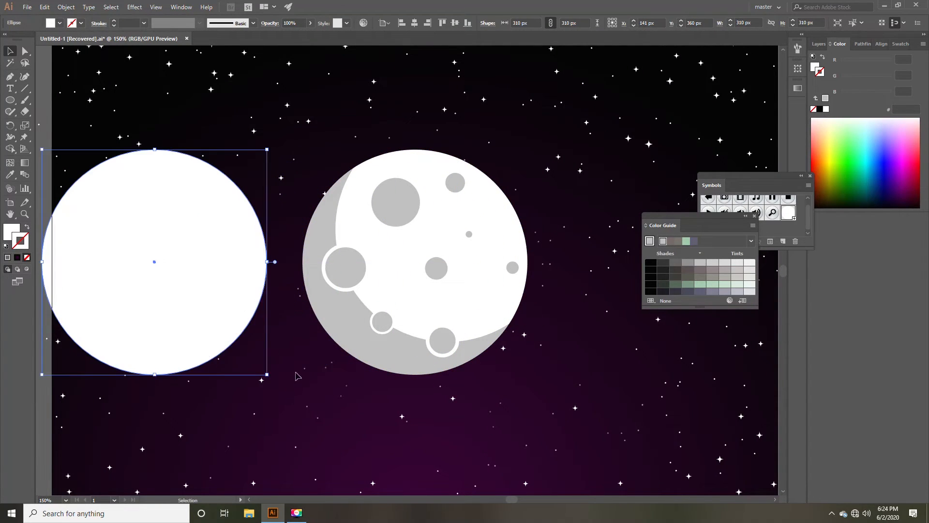
scroll(297, 376, left, 1)
click(491, 401)
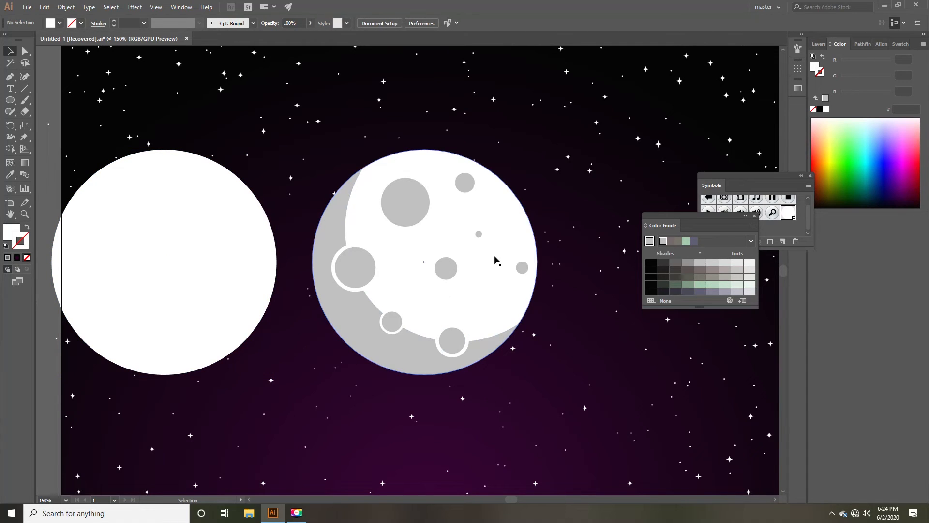
Step: Copy the rightmost crater to the moon's lower white area and the 9 px crater to just above the smallest outlined one
scroll(487, 242, up, 1)
click(531, 277)
drag(530, 277, 473, 326)
click(555, 357)
scroll(554, 352, down, 1)
scroll(554, 352, down, 1)
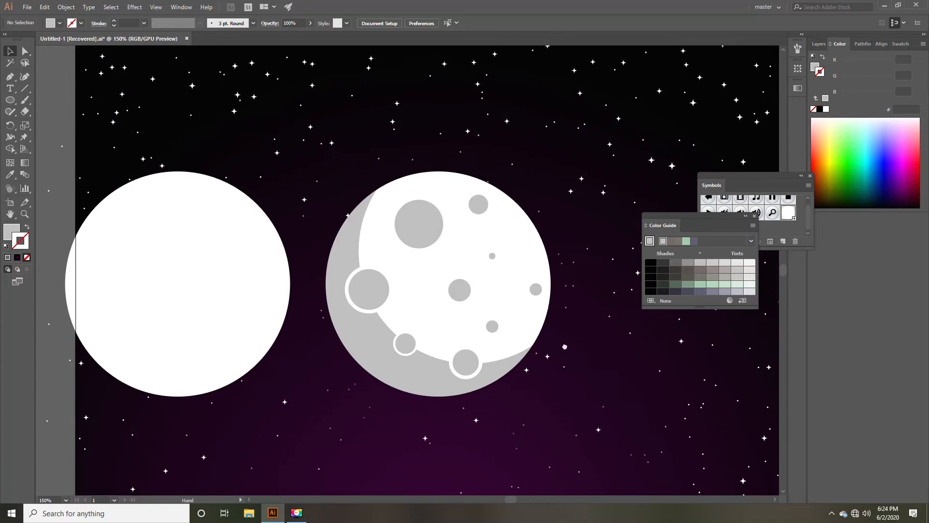
drag(495, 251, 405, 304)
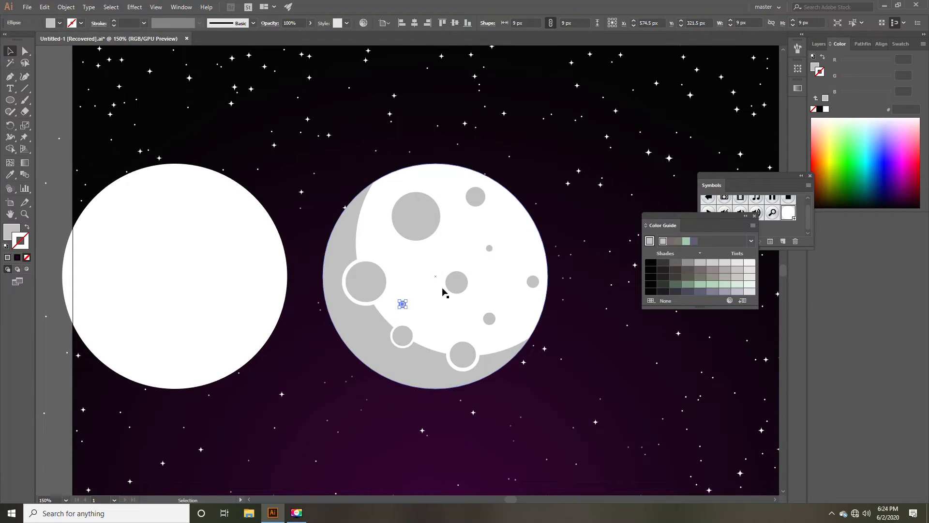
click(442, 292)
scroll(449, 285, up, 1)
scroll(506, 223, down, 1)
Step: Copy the 9 px crater onto the lower part of the grey crescent and fill it with the moon's white
click(505, 223)
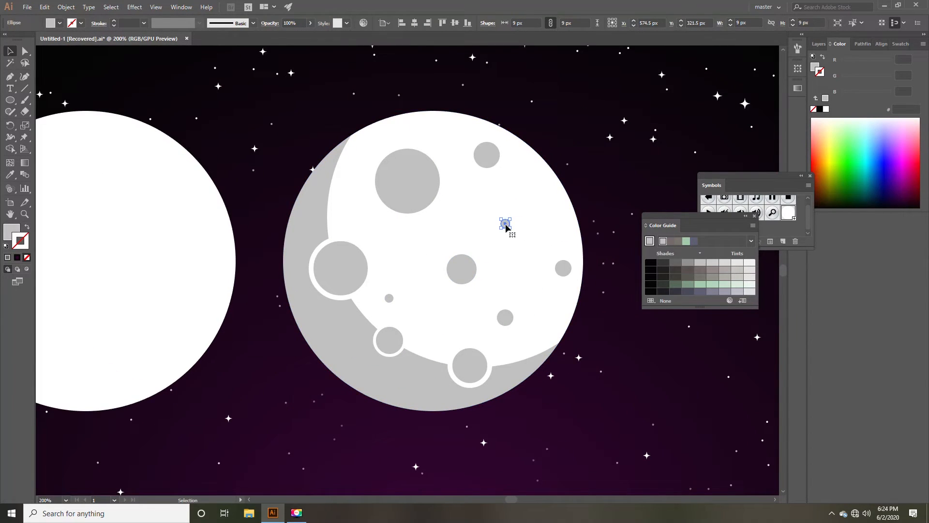
drag(505, 224, 409, 383)
key(i)
click(422, 258)
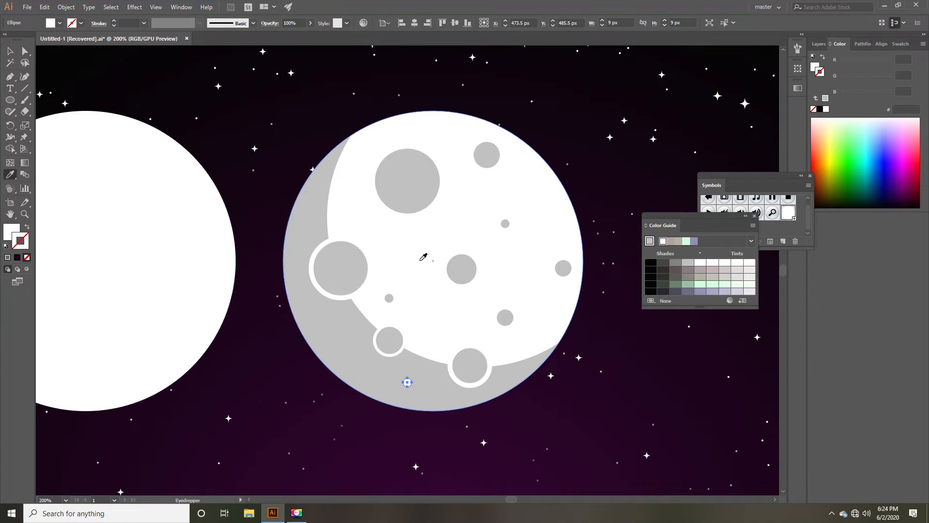
Step: Add two more white dots on the crescent, a larger one at its lower left and a small one at its upper left
click(10, 51)
scroll(430, 327, up, 1)
scroll(429, 330, down, 1)
drag(397, 387, 286, 306)
click(409, 288)
scroll(297, 347, up, 1)
scroll(296, 346, left, 1)
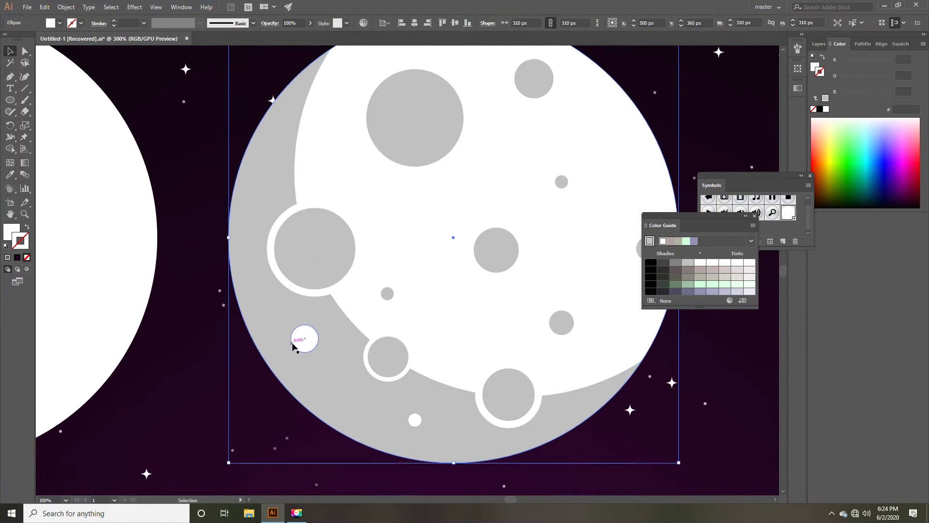
drag(305, 336, 263, 186)
click(373, 196)
scroll(388, 208, down, 1)
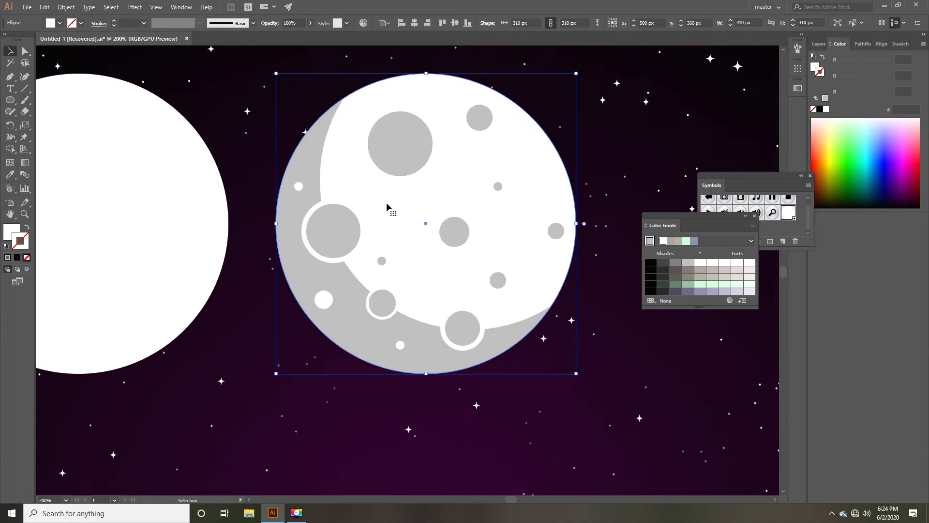
scroll(442, 248, down, 2)
click(527, 325)
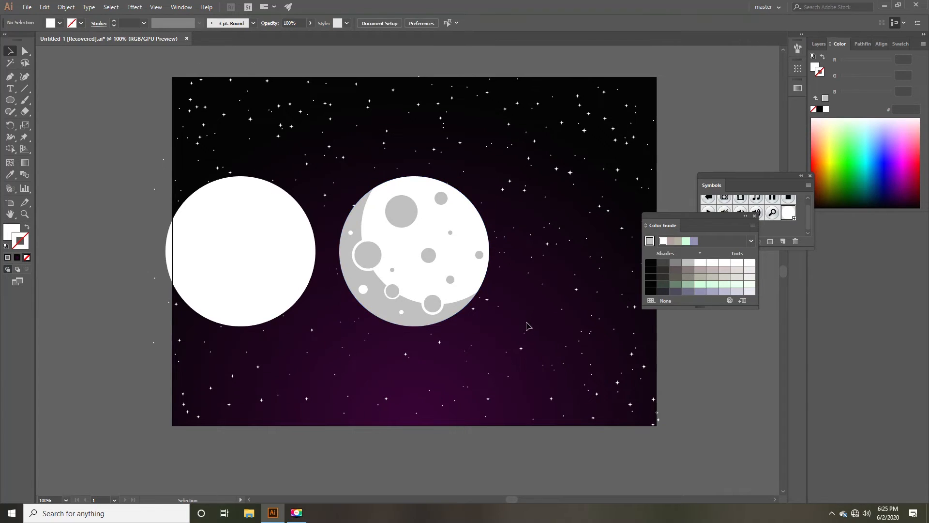
Step: Group the moon's base circle, crescent and all craters
drag(522, 332, 520, 342)
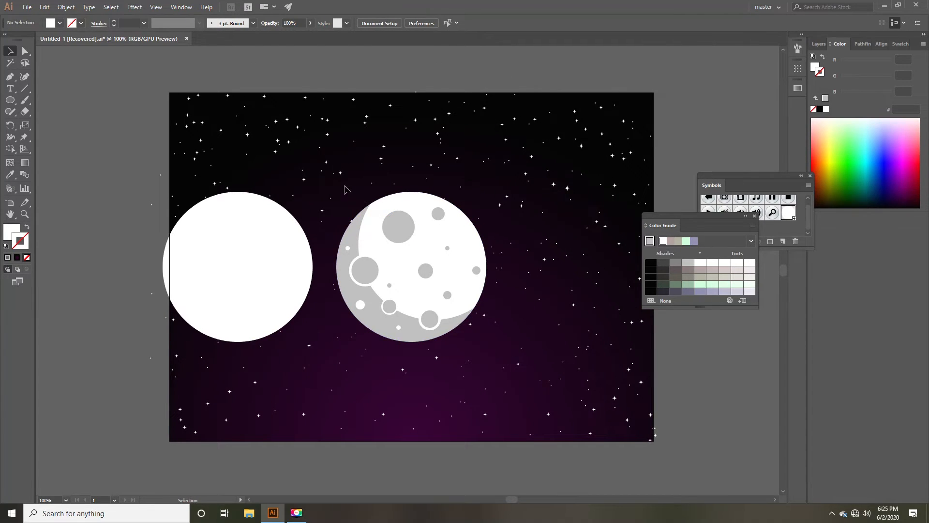
drag(336, 173, 502, 372)
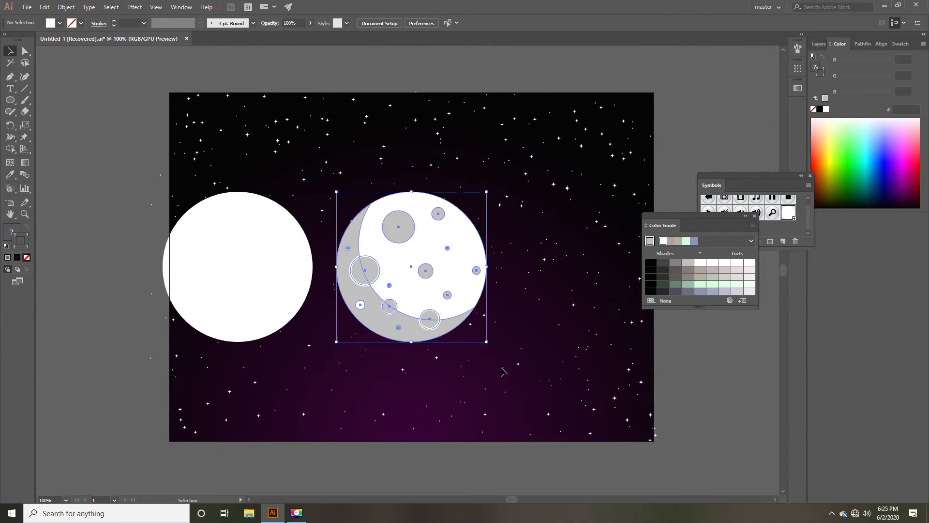
right_click(407, 264)
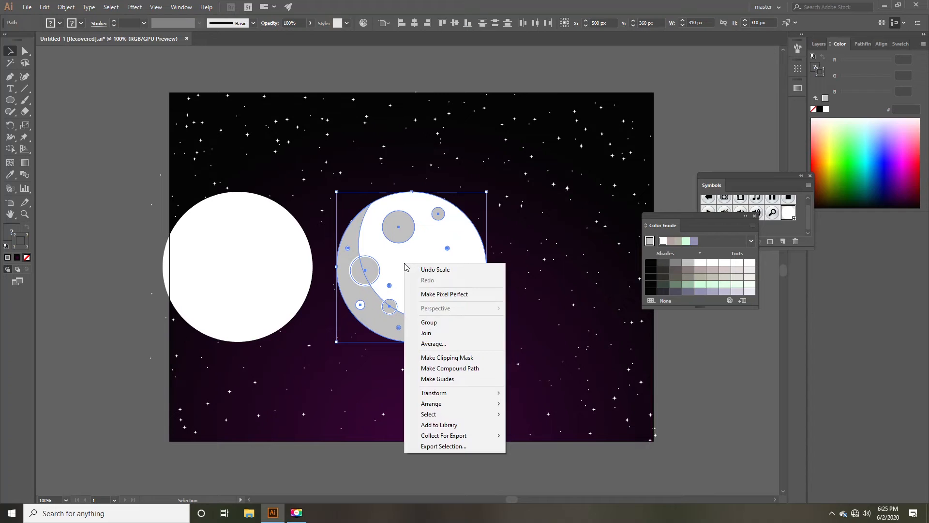
click(429, 323)
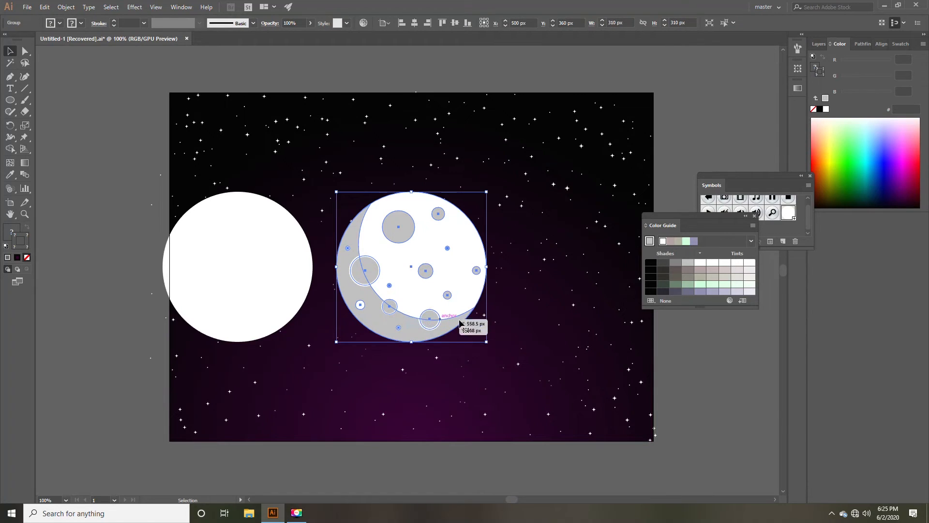
Step: Bring the moon group in front of the spare white circle
right_click(416, 285)
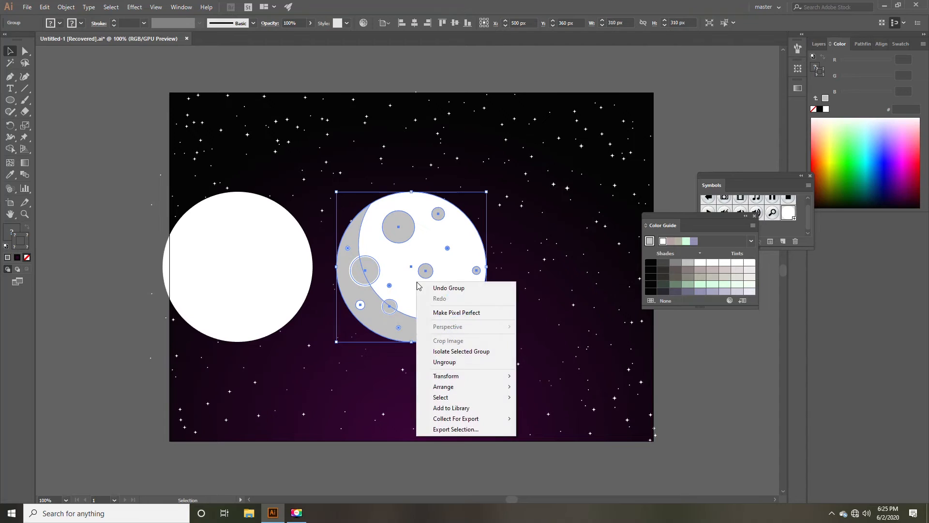
mouse_move(478, 390)
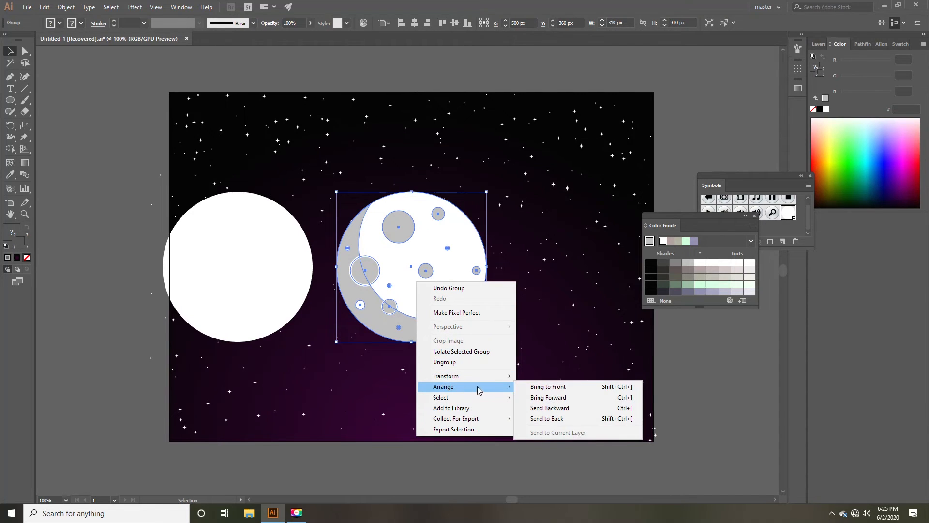
click(545, 392)
scroll(500, 328, right, 2)
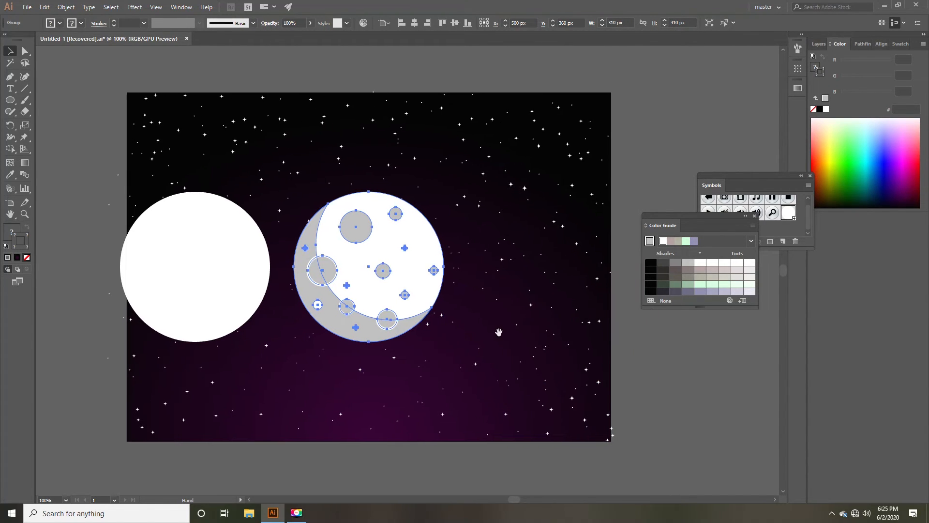
click(499, 334)
Step: Centre the spare white circle horizontally and vertically so it sits exactly behind the moon group
click(214, 315)
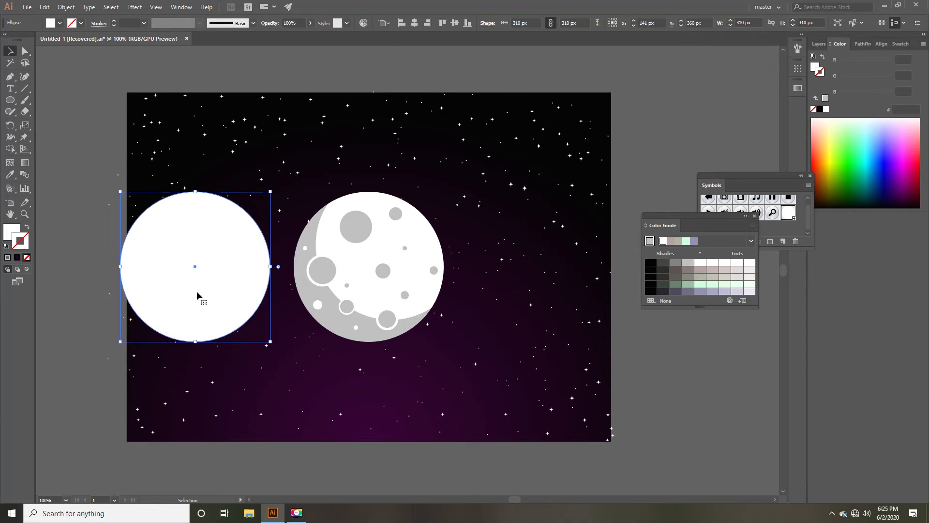
drag(199, 280, 226, 284)
click(414, 22)
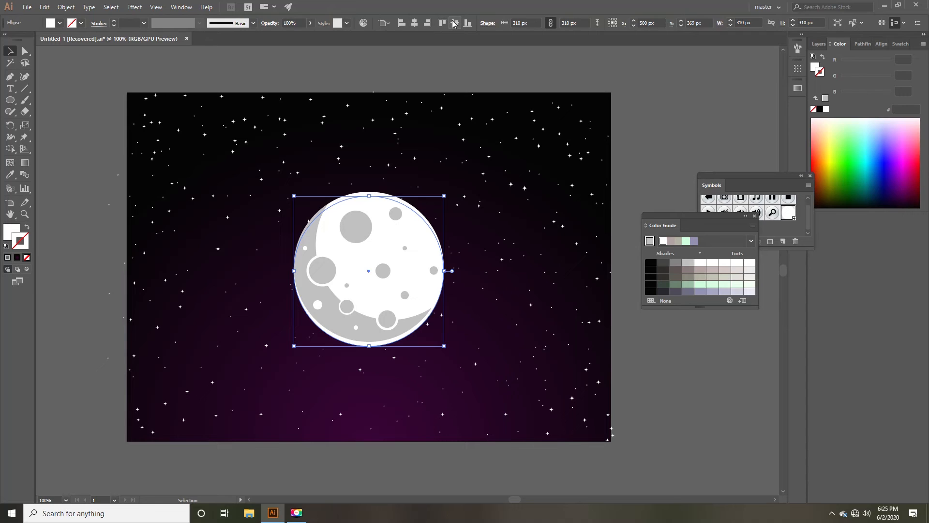
click(455, 23)
scroll(368, 221, up, 1)
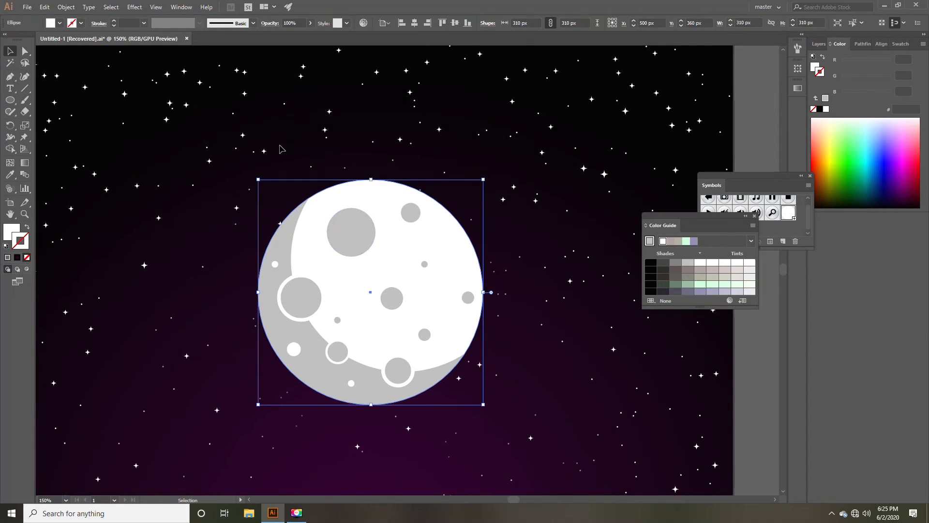
Step: Apply a Gaussian Blur with a 10.9 pixel radius to the white circle behind the moon, previewing the glow
click(134, 7)
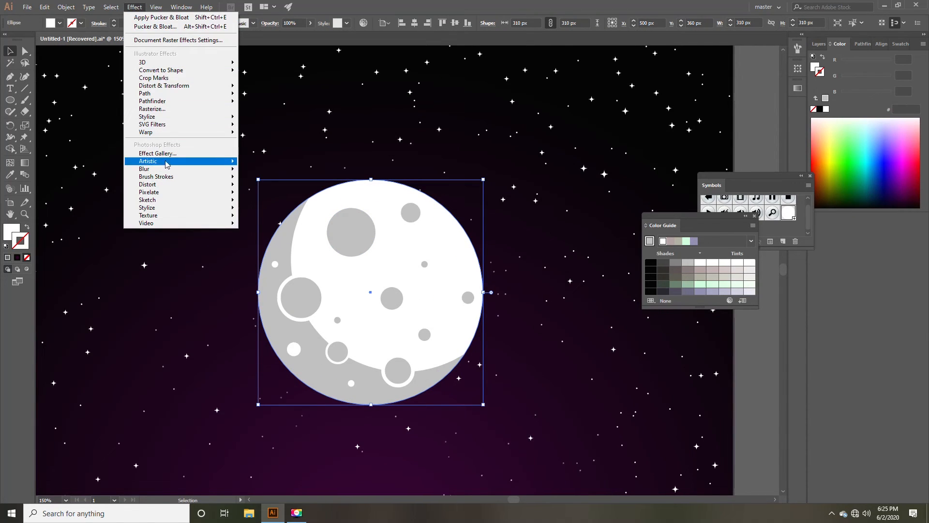
mouse_move(166, 172)
click(269, 169)
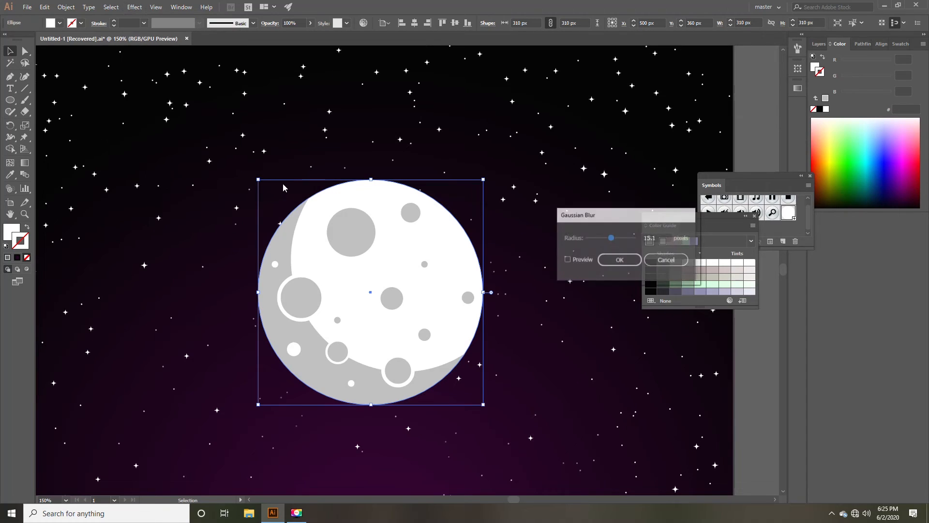
click(568, 260)
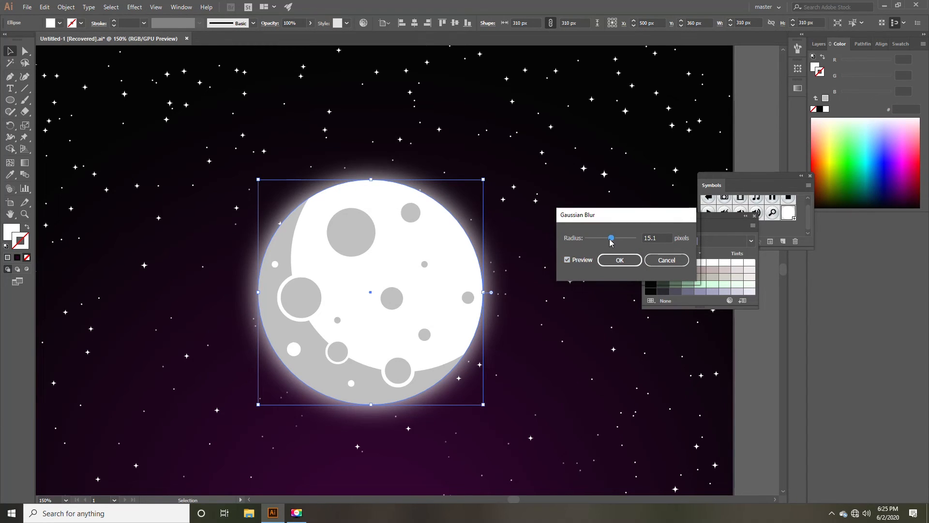
drag(610, 242, 609, 242)
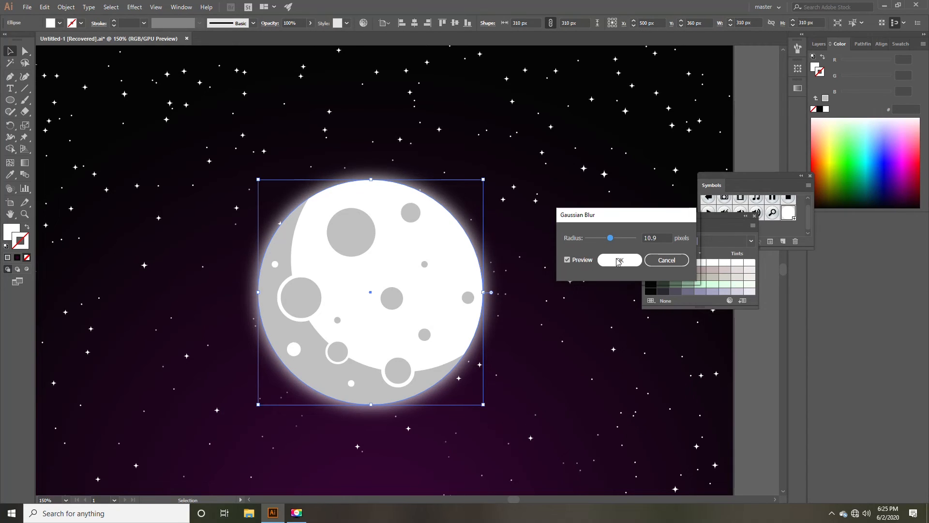
click(619, 260)
click(567, 267)
Step: Group the moon together with the blurred white glow circle behind it
key(ctrl+1)
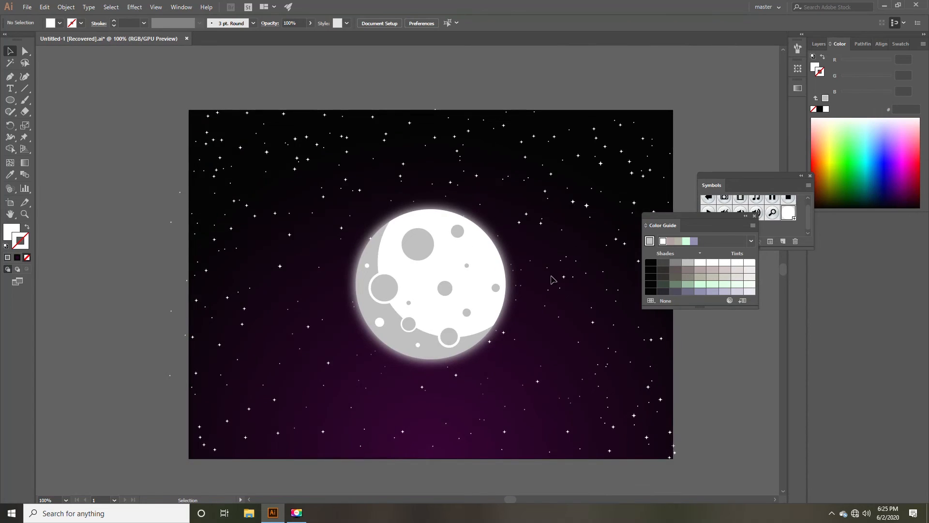
drag(285, 187, 473, 362)
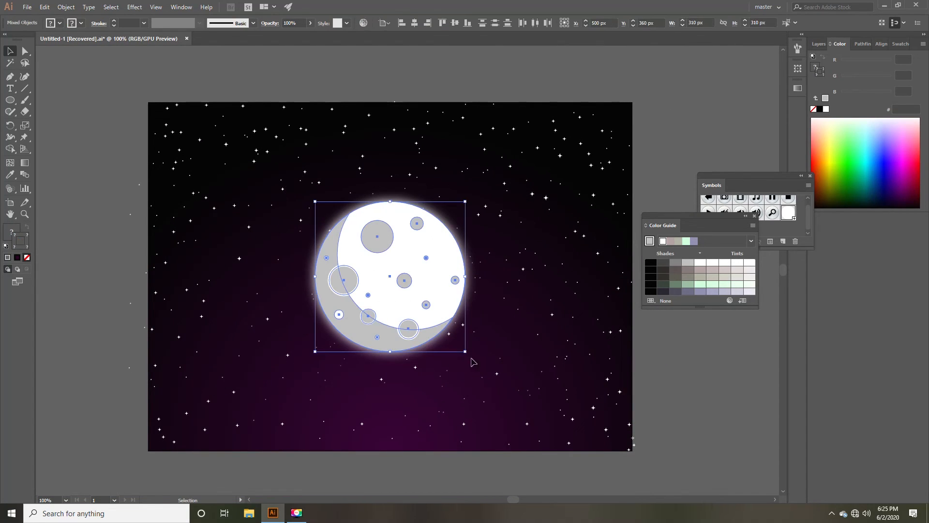
right_click(388, 275)
click(459, 334)
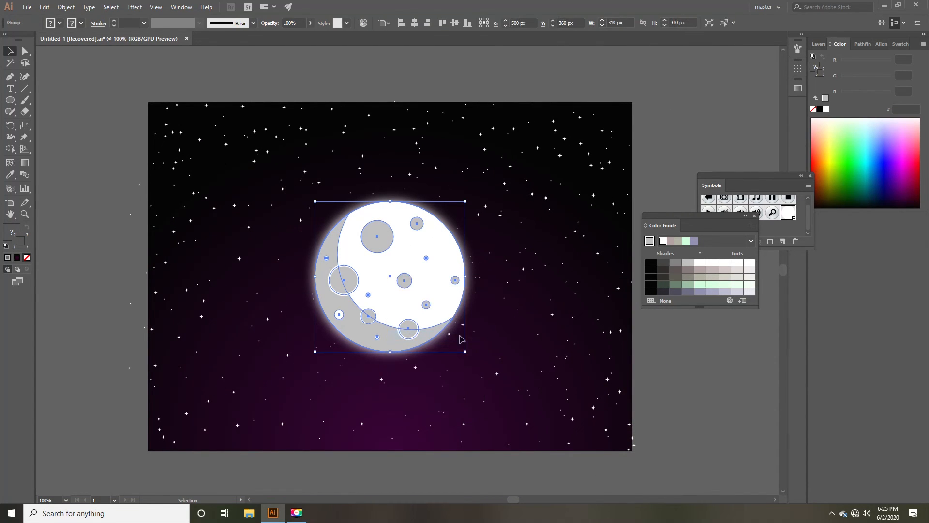
click(501, 331)
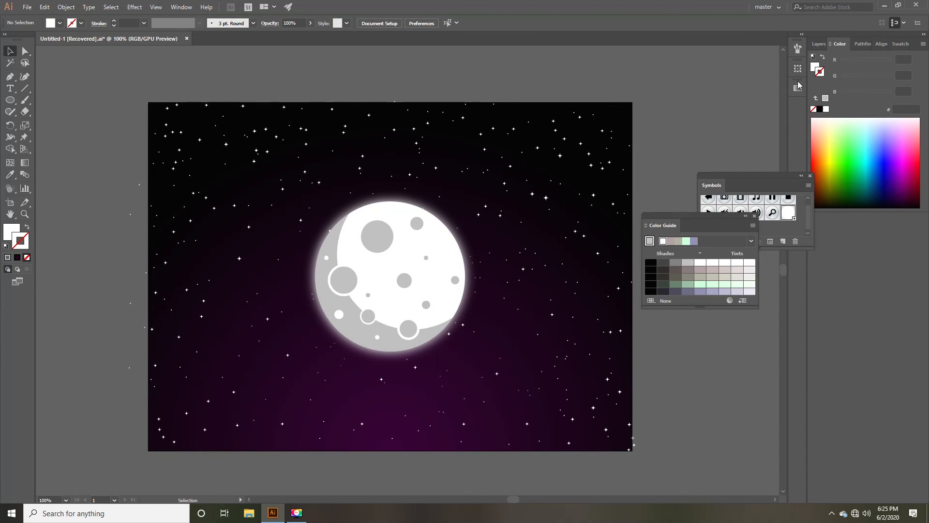
Step: Unlock the star symbol set and the background rectangle, and group them with the moon into one artwork group
click(820, 44)
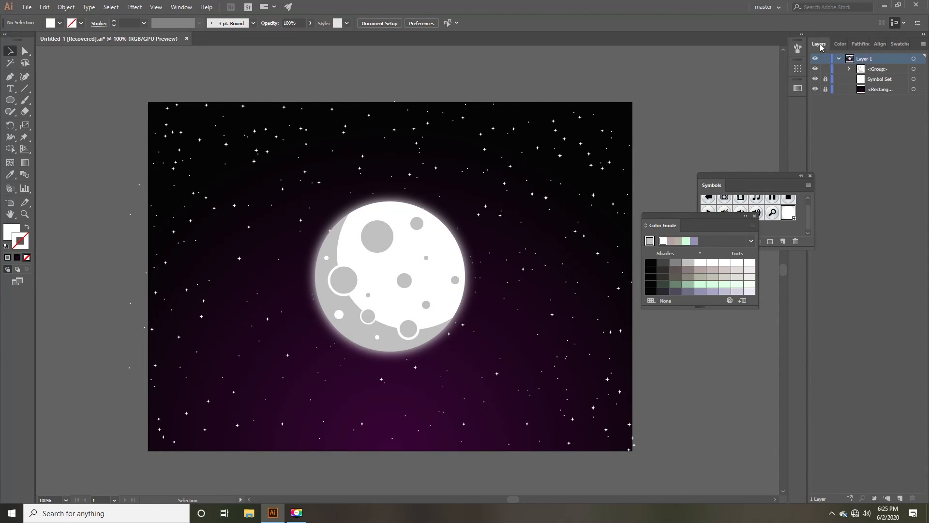
click(826, 90)
drag(244, 91, 465, 330)
right_click(399, 265)
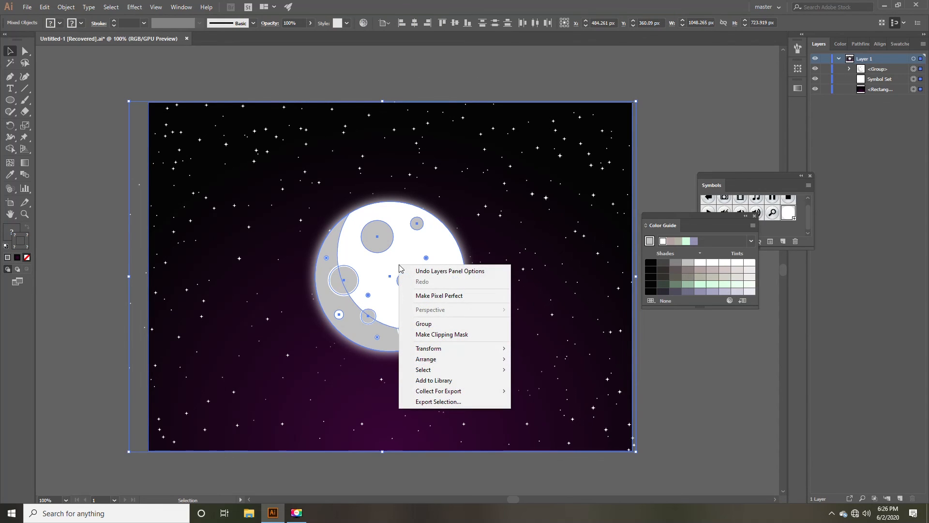
click(425, 324)
click(386, 89)
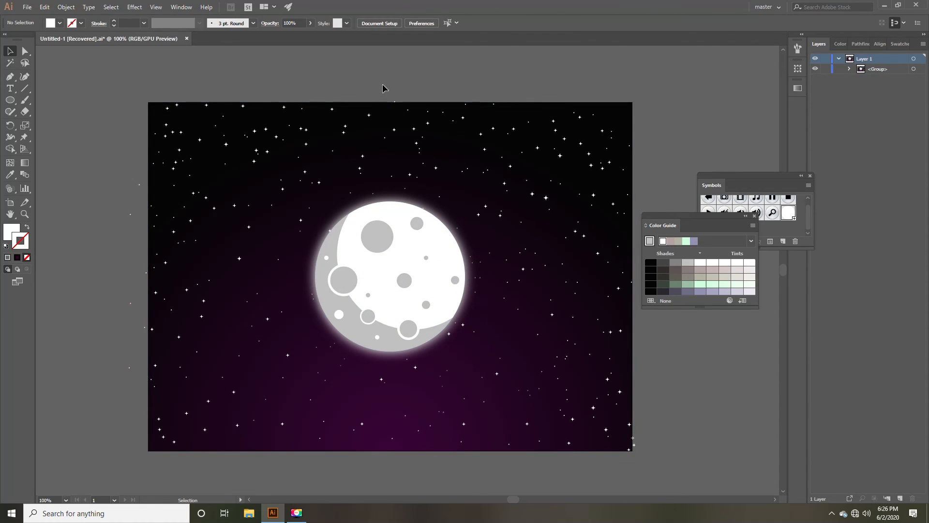
Step: Draw a rectangle about 1000 by 719 px over the artboard and make it a clipping mask for the artwork group
drag(14, 103, 46, 101)
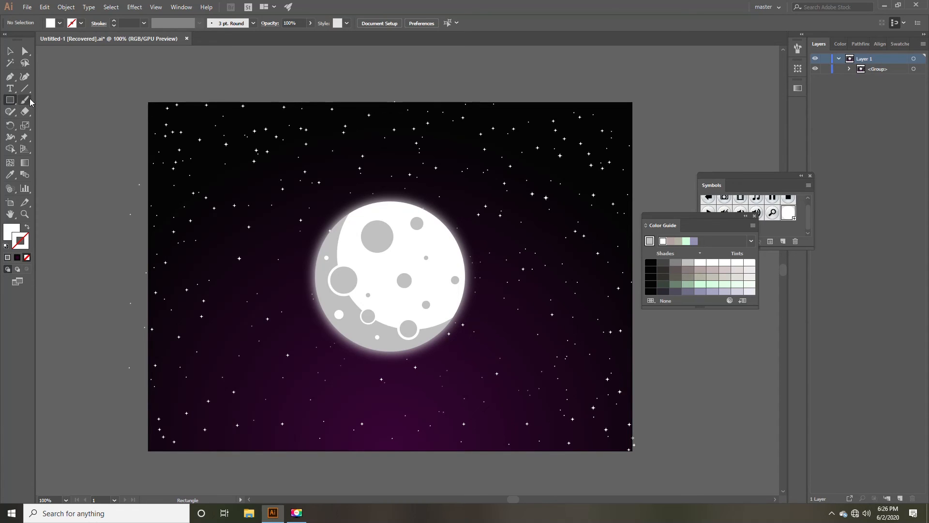
drag(148, 103, 633, 451)
click(10, 51)
drag(127, 68, 341, 234)
right_click(342, 234)
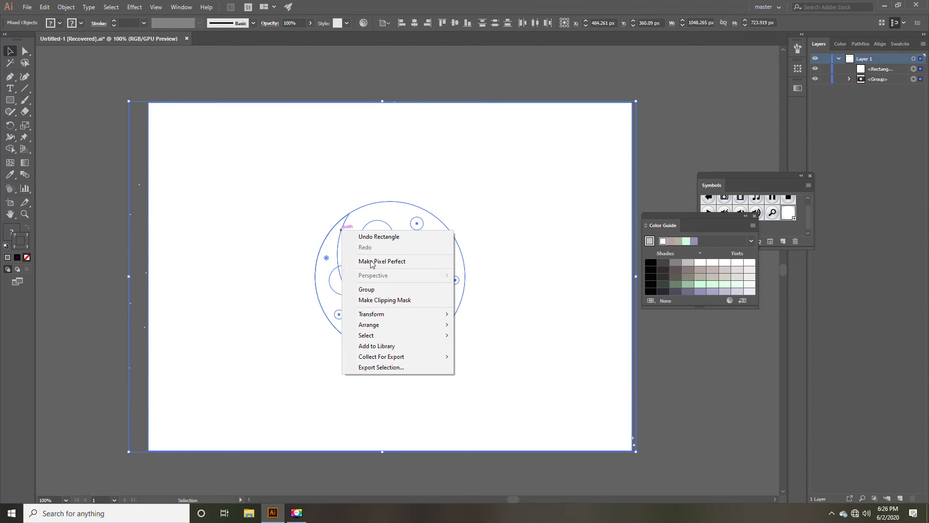
click(381, 300)
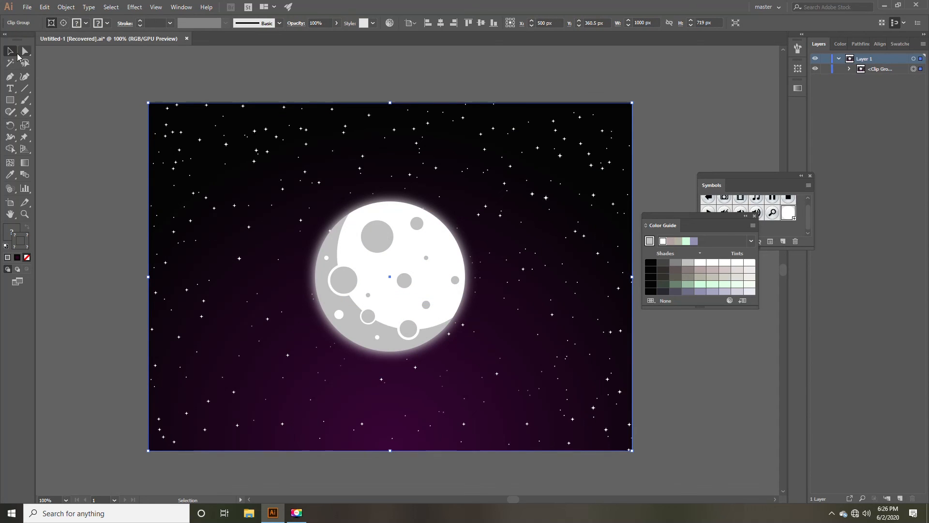
click(105, 104)
mouse_move(354, 237)
mouse_down()
mouse_move(345, 232)
mouse_move(355, 223)
mouse_up()
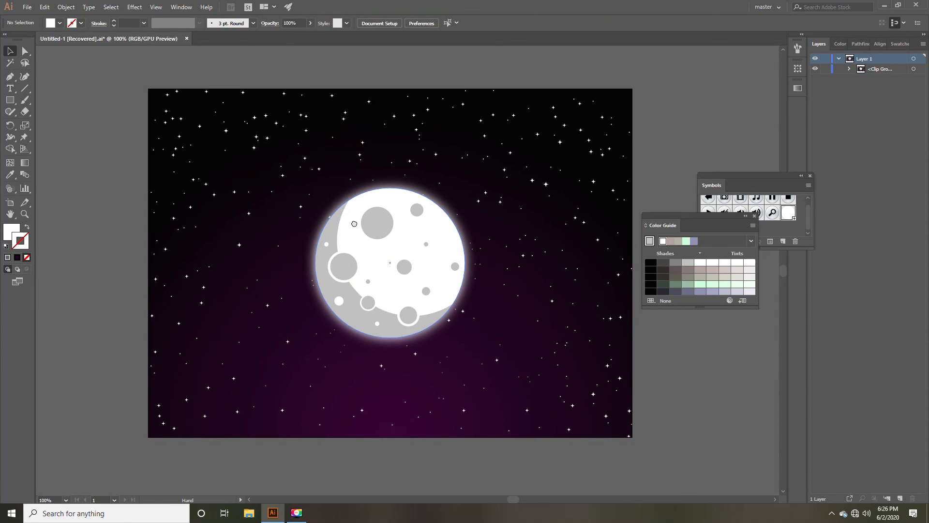